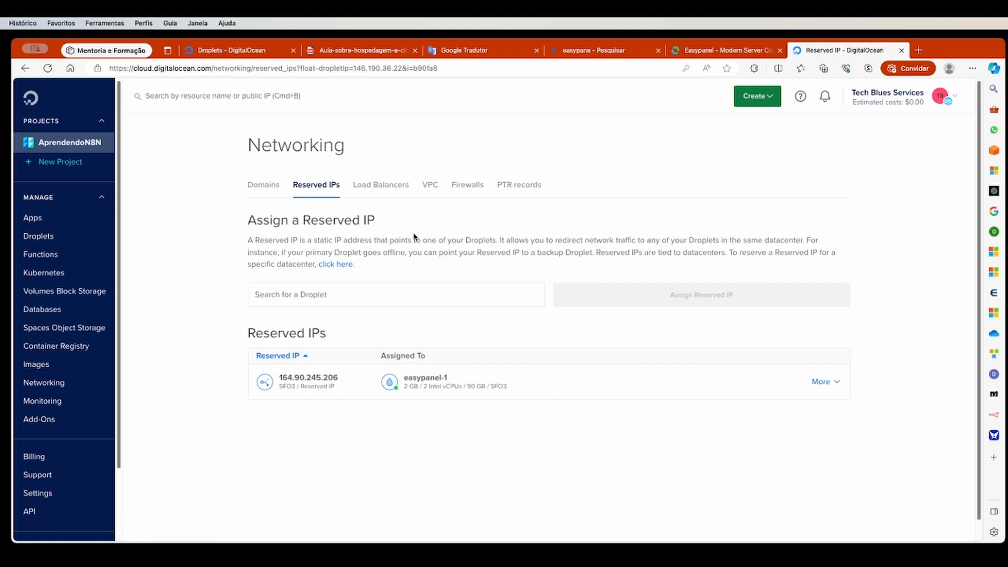
- Look through the Firewalls and VPC sections of the account's networking settings, dismissing the firewall advertisement
left_click(458, 186)
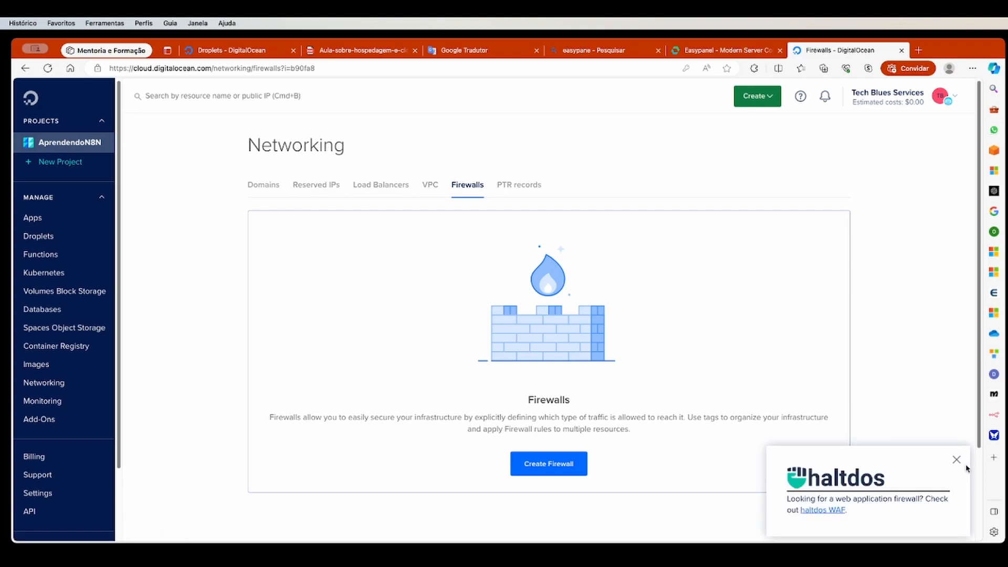
left_click(959, 460)
left_click(433, 188)
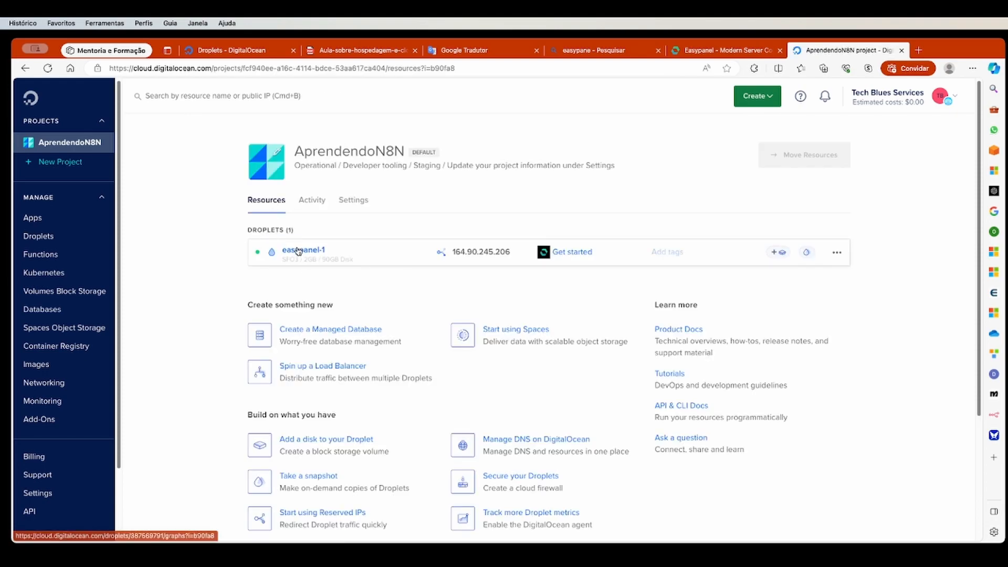
- Open the easypanel-1 droplet and review its access options and performance graphs
left_click(568, 255)
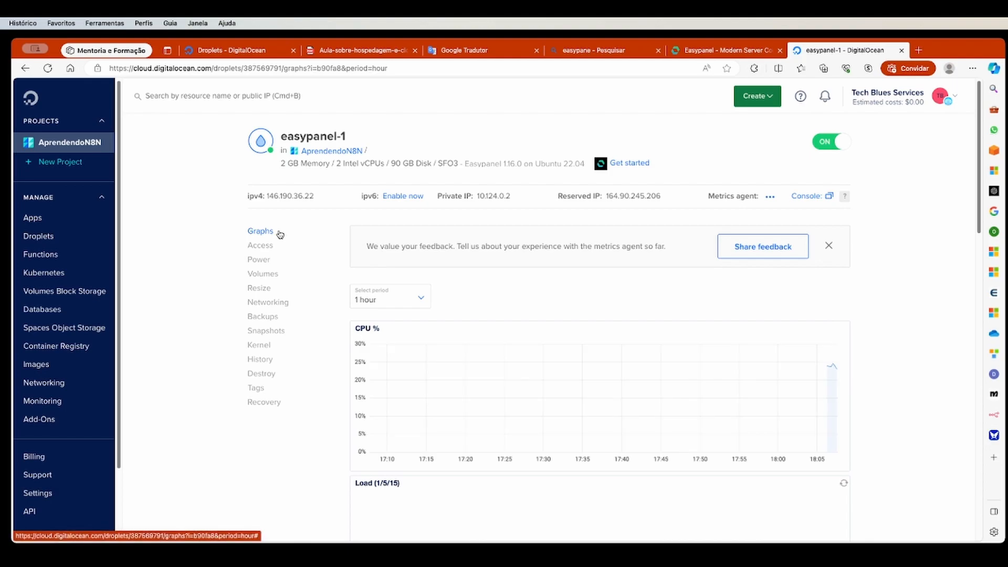
left_click(266, 248)
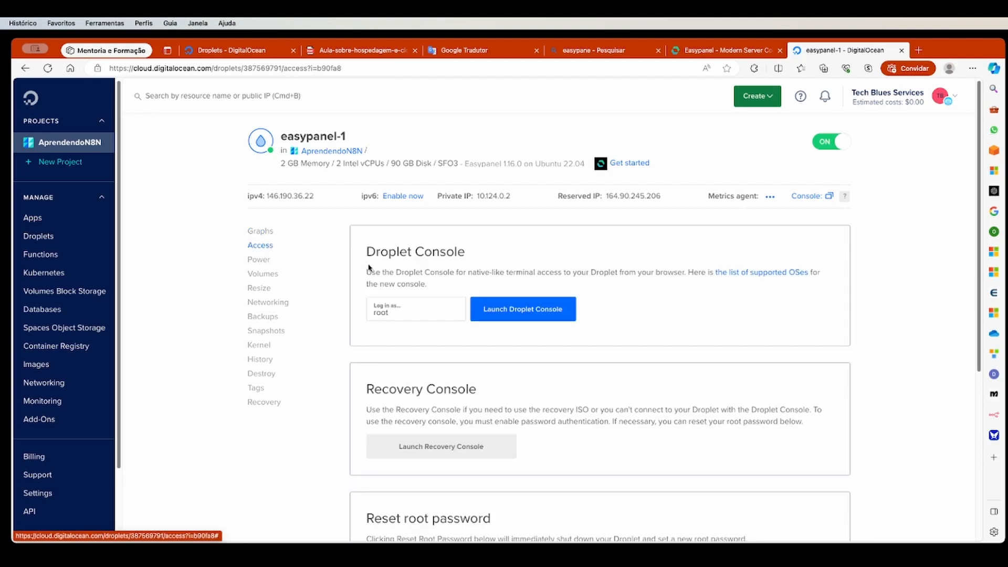
scroll(649, 339, "down", 4)
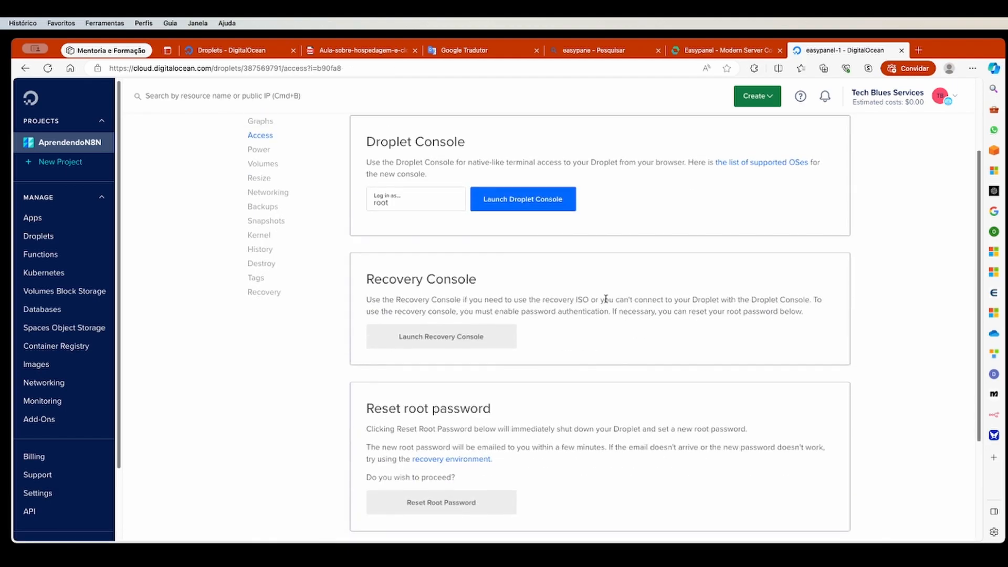
scroll(650, 340, "up", 4)
left_click(258, 233)
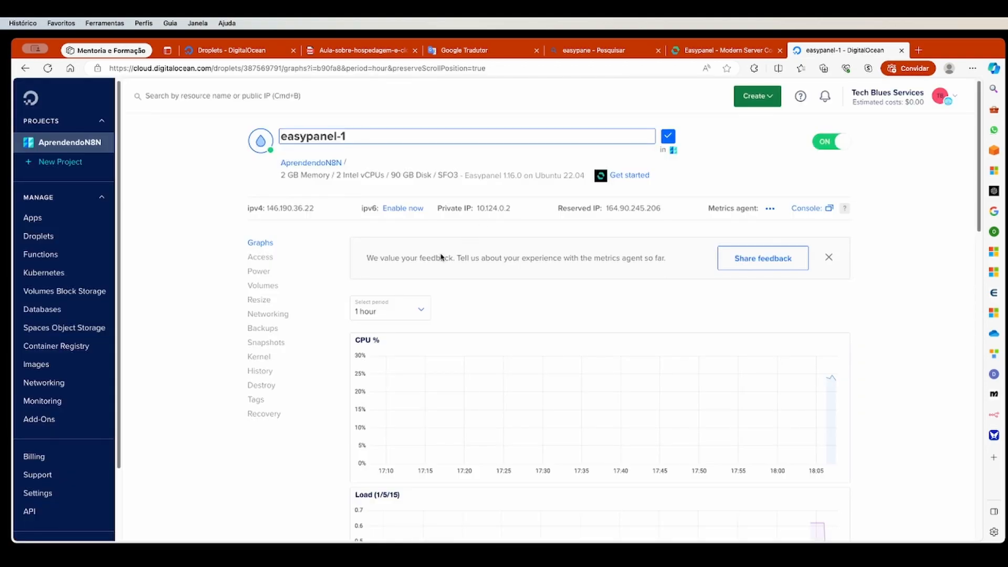
- Open the Easypanel setup page through the quick access link in the droplet's get started instructions
left_click(639, 176)
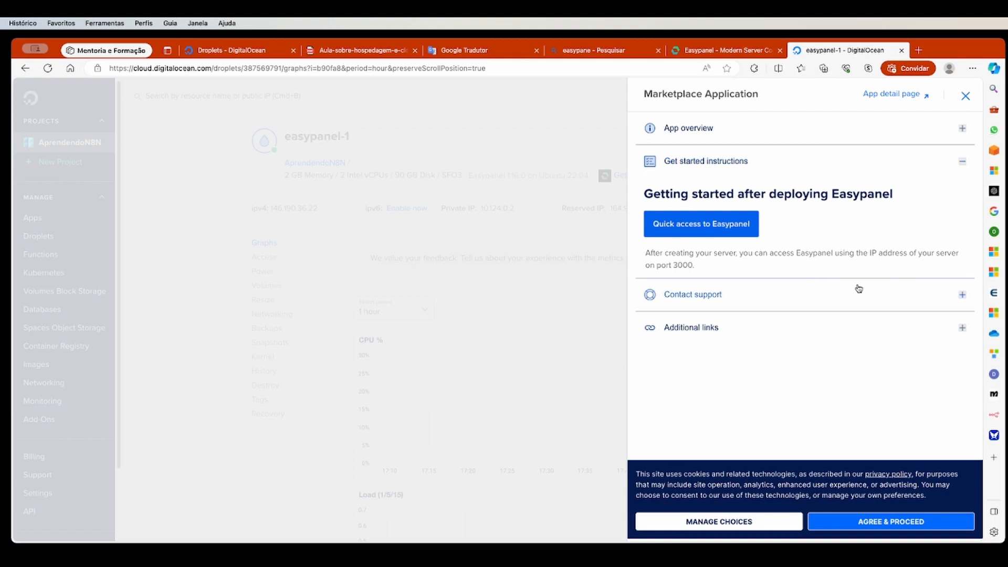
left_click(706, 224)
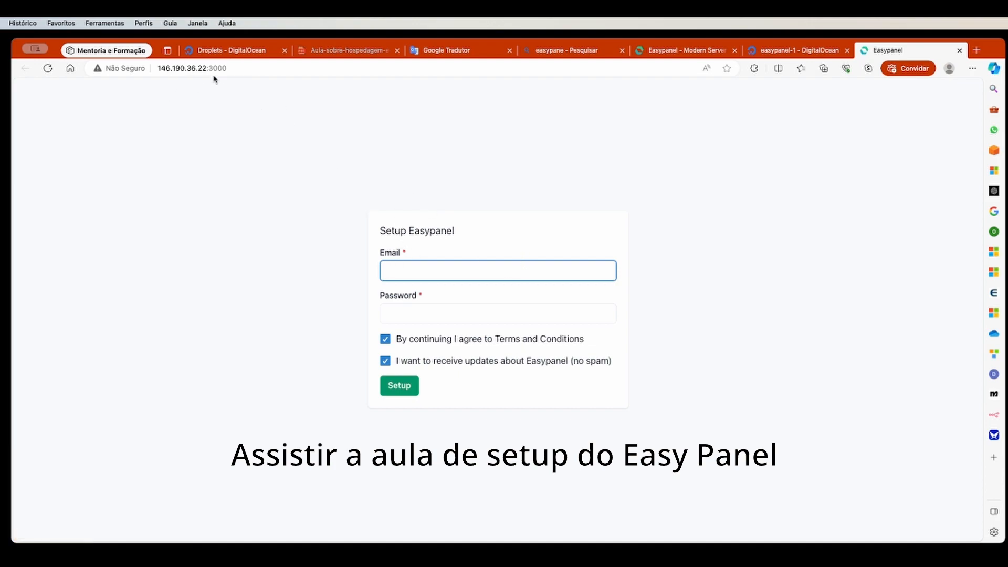
left_click(426, 275)
- Return to the easypanel-1 droplet and review its public network, private network and firewall settings
key("ctrl+shift+Tab")
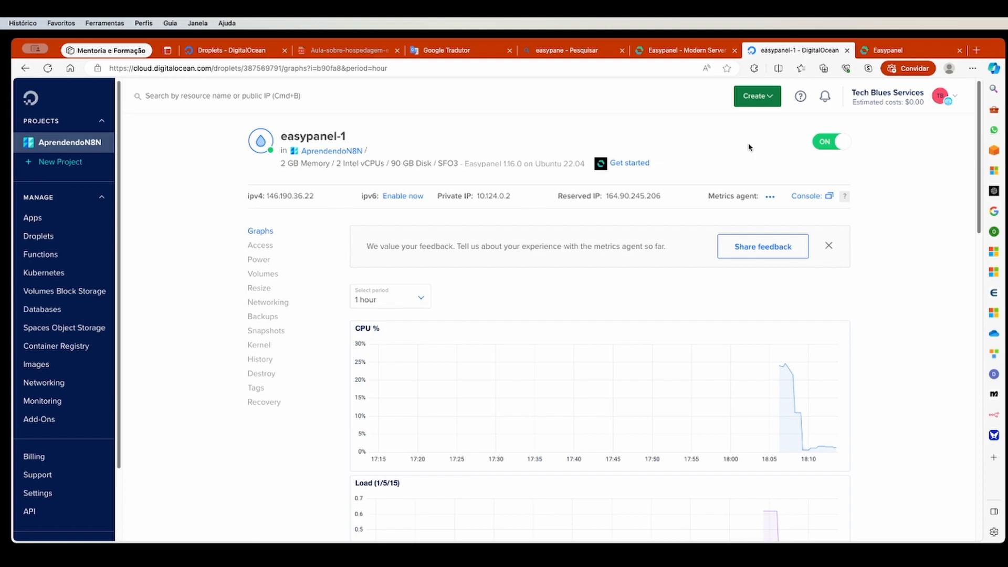
left_click(280, 306)
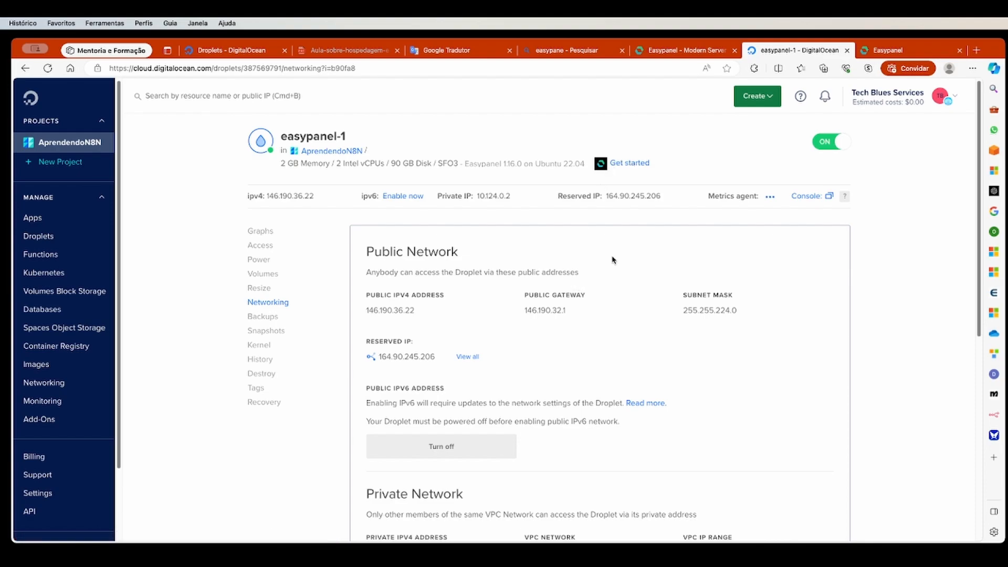
scroll(624, 281, "down", 1)
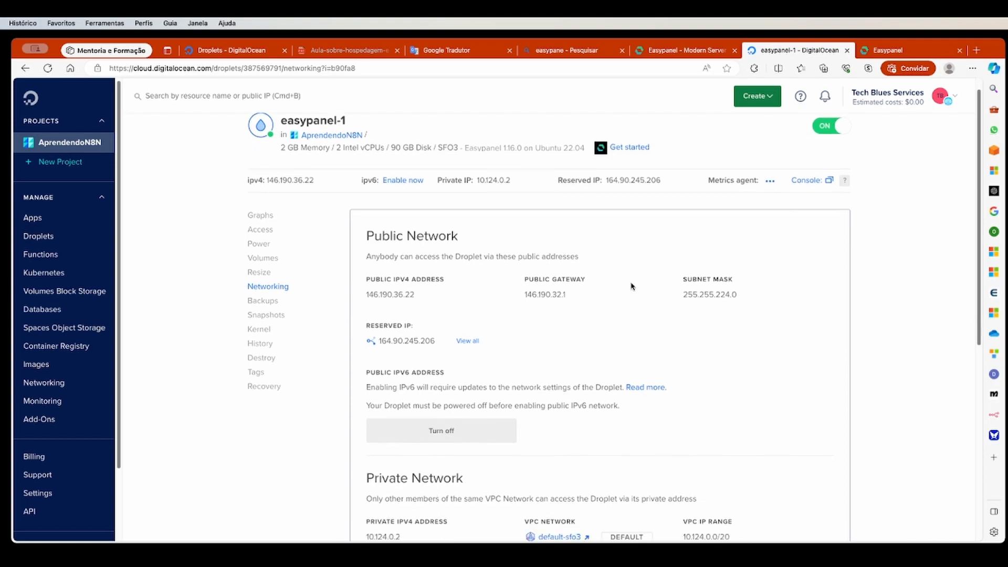
scroll(594, 313, "down", 6)
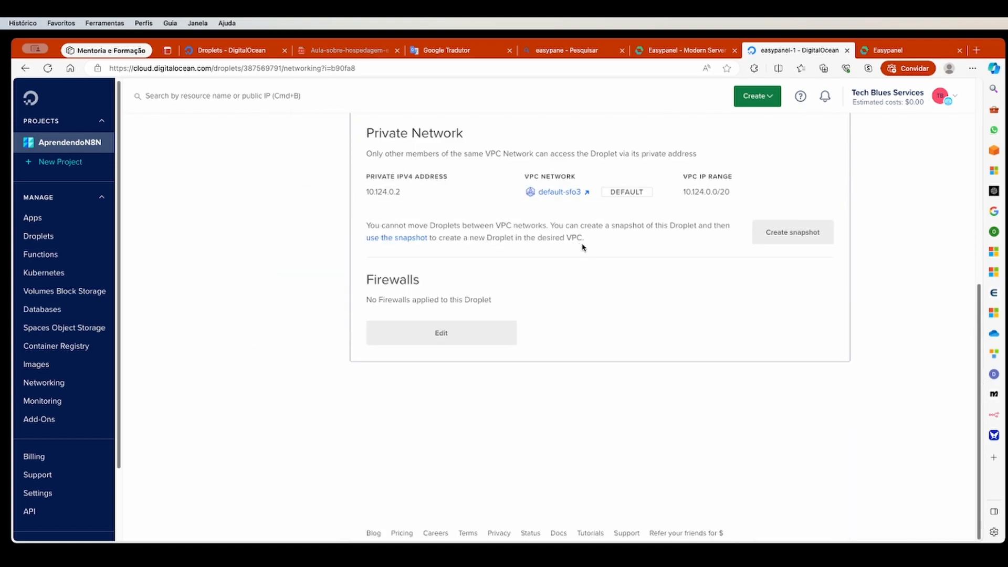
scroll(594, 242, "up", 1)
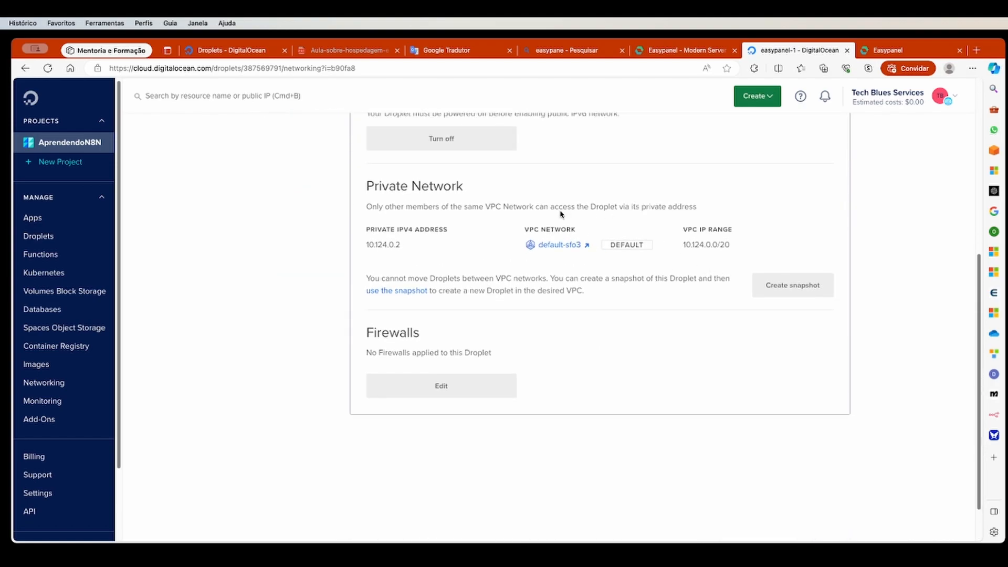
scroll(551, 225, "up", 5)
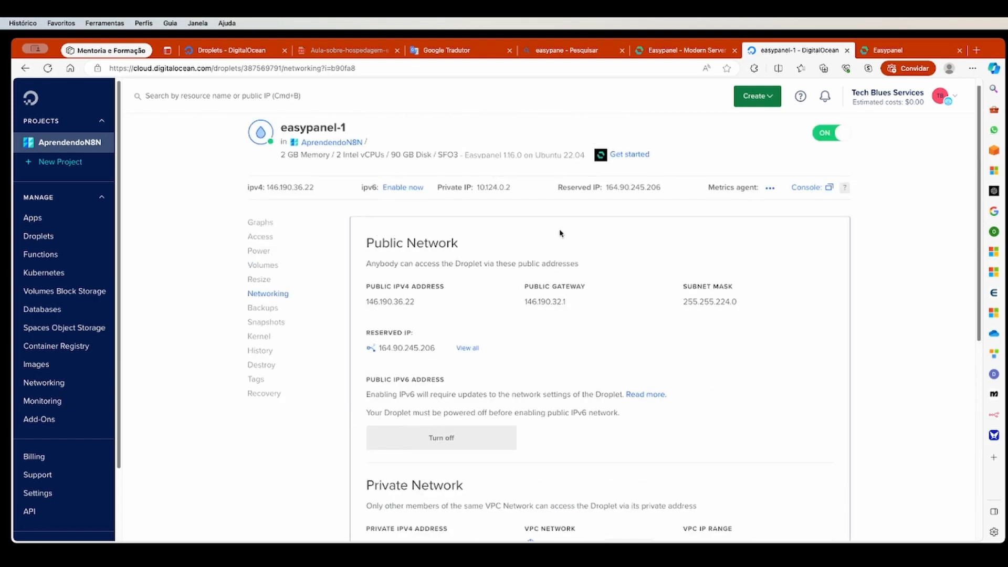
scroll(647, 249, "down", 6)
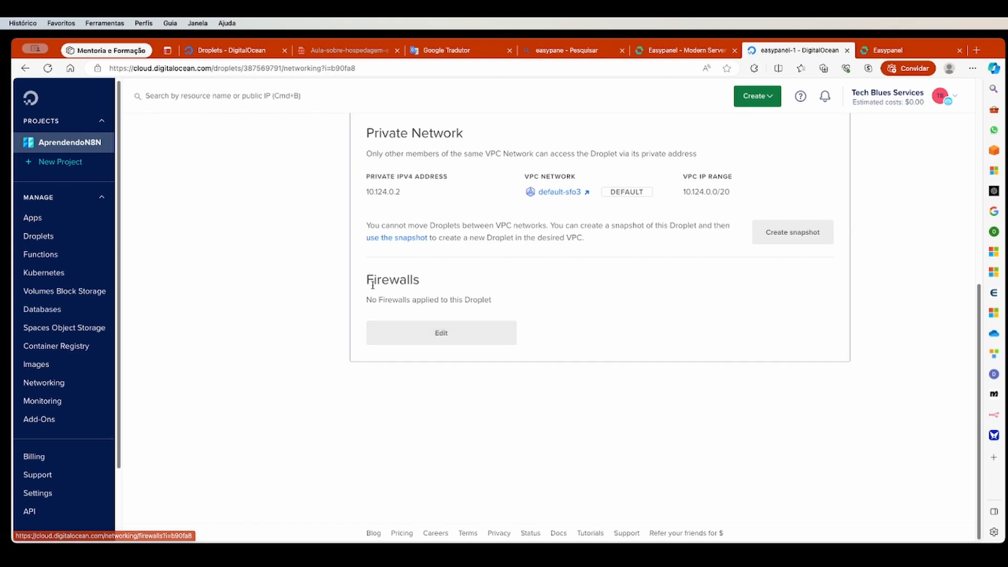
- Start a new firewall from the droplet's networking settings and name it EasyPanel1-FW
left_click(409, 337)
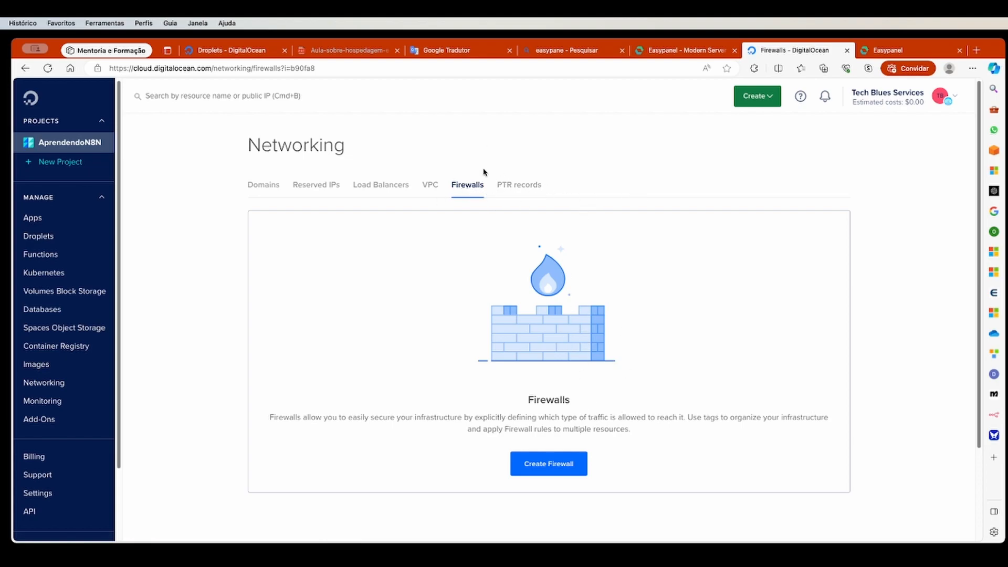
left_click(565, 461)
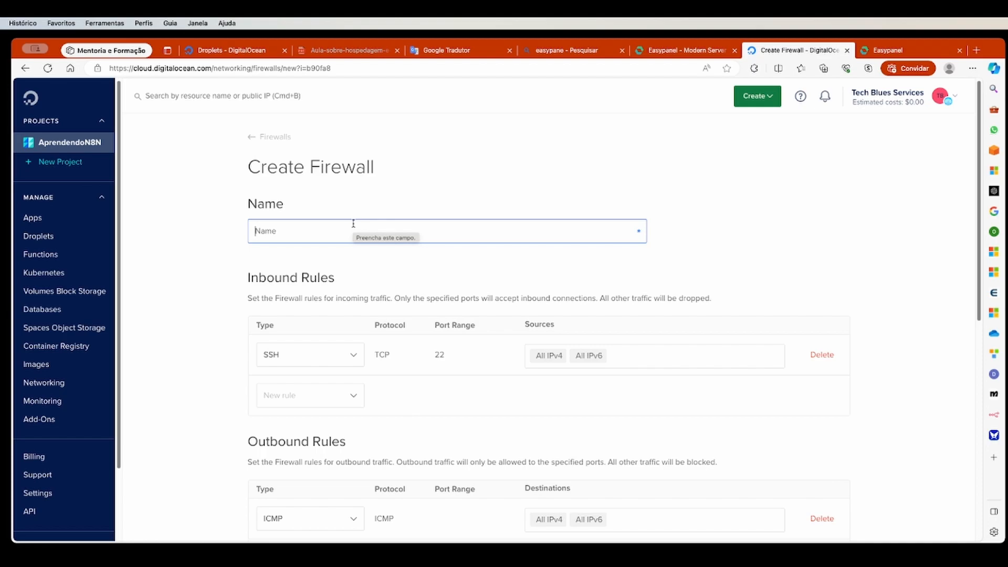
type("Easy")
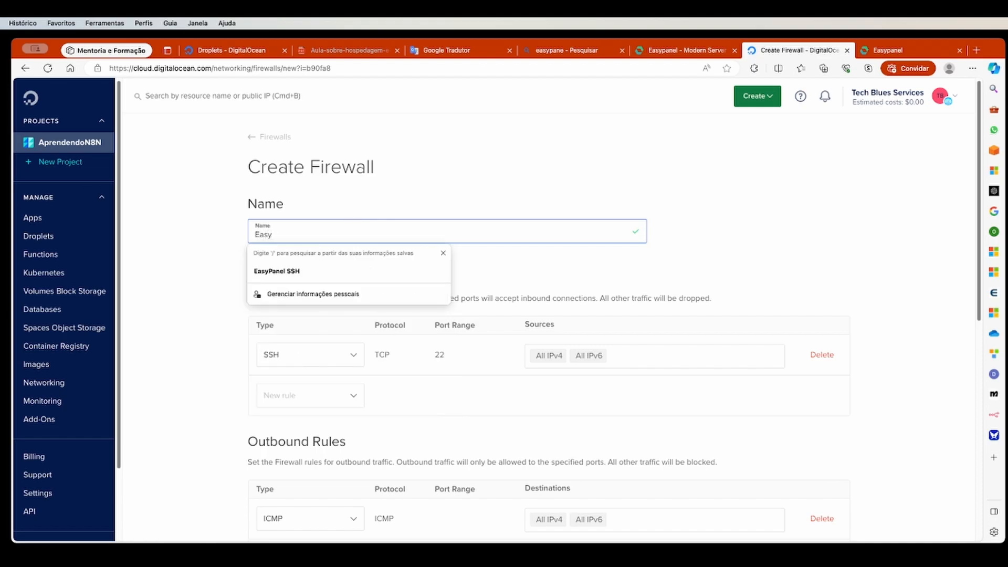
type("ä")
key("BackSpace")
key("BackSpace")
key("BackSpace")
key("BackSpace")
type("yPanel1-FW")
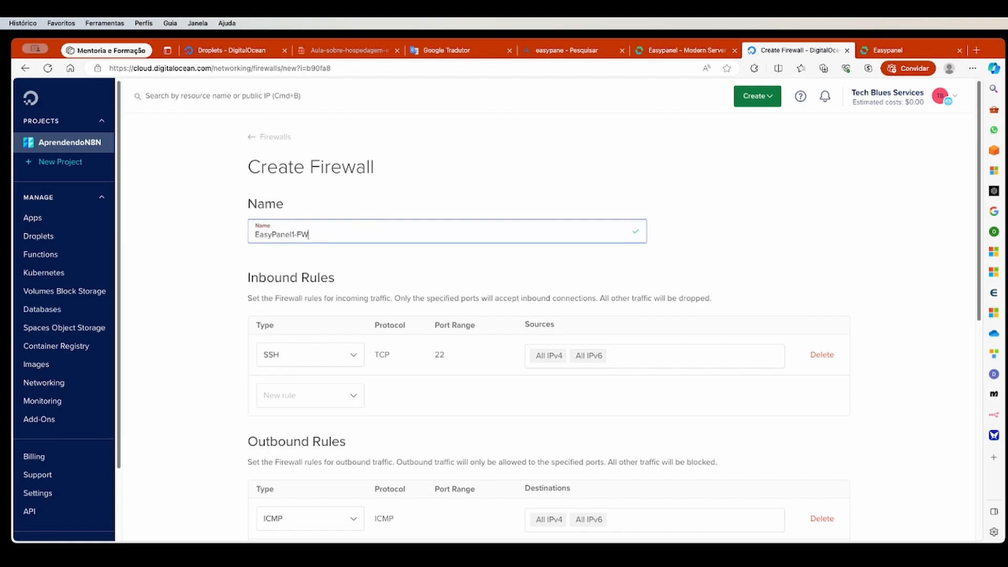
left_click(457, 282)
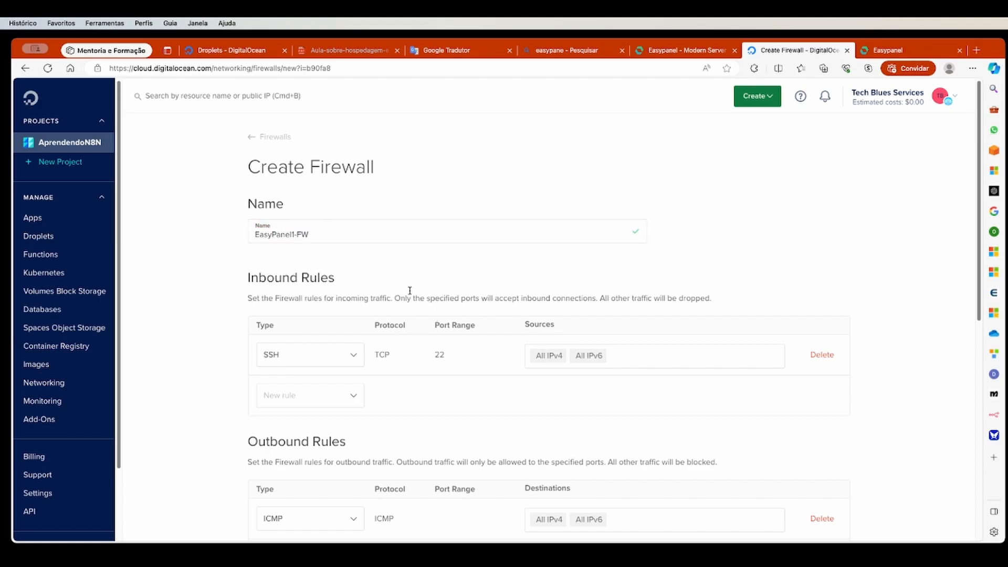
- Add inbound rules for HTTP and HTTPS to the firewall, using the default sources
scroll(404, 304, "down", 3)
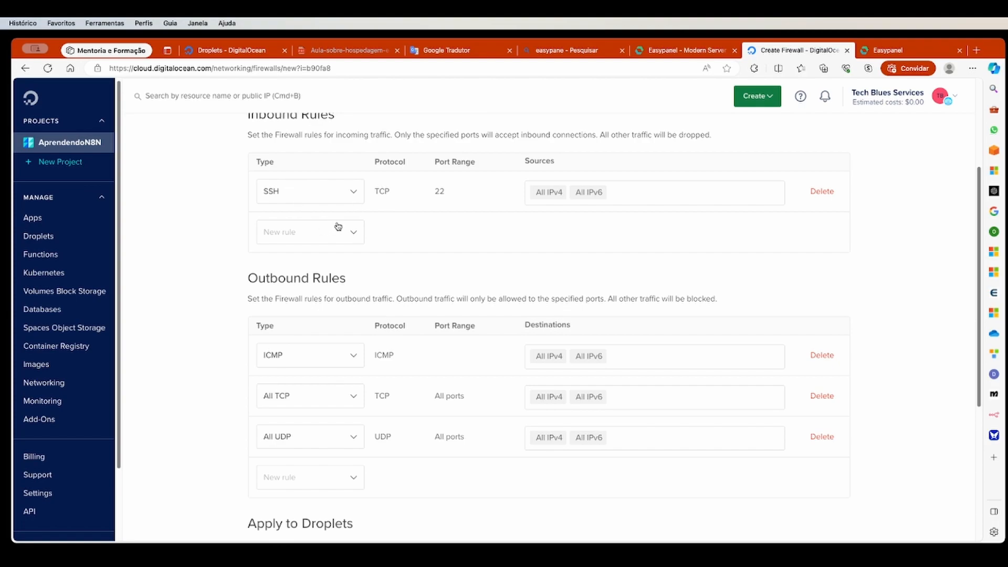
scroll(333, 227, "up", 3)
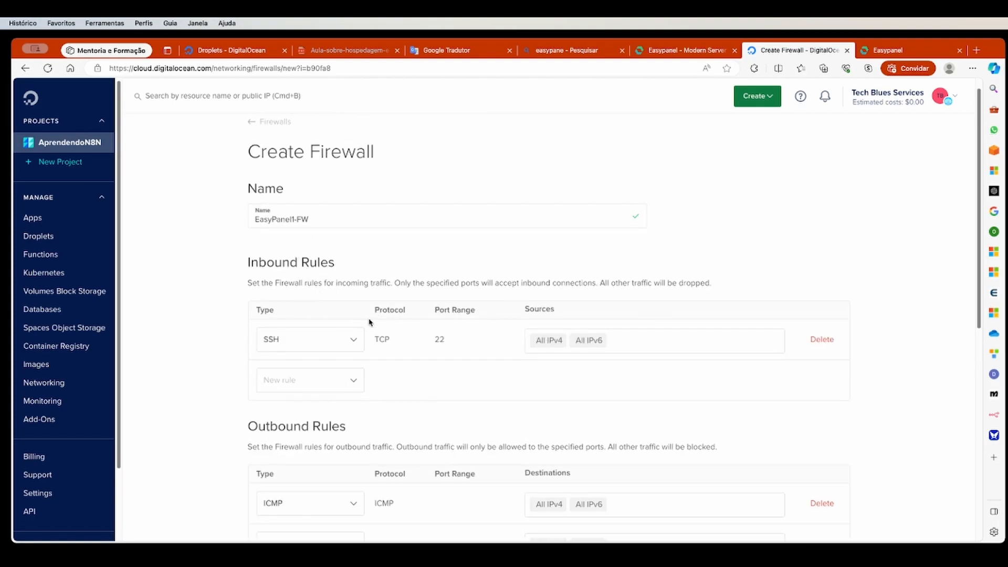
left_click(347, 385)
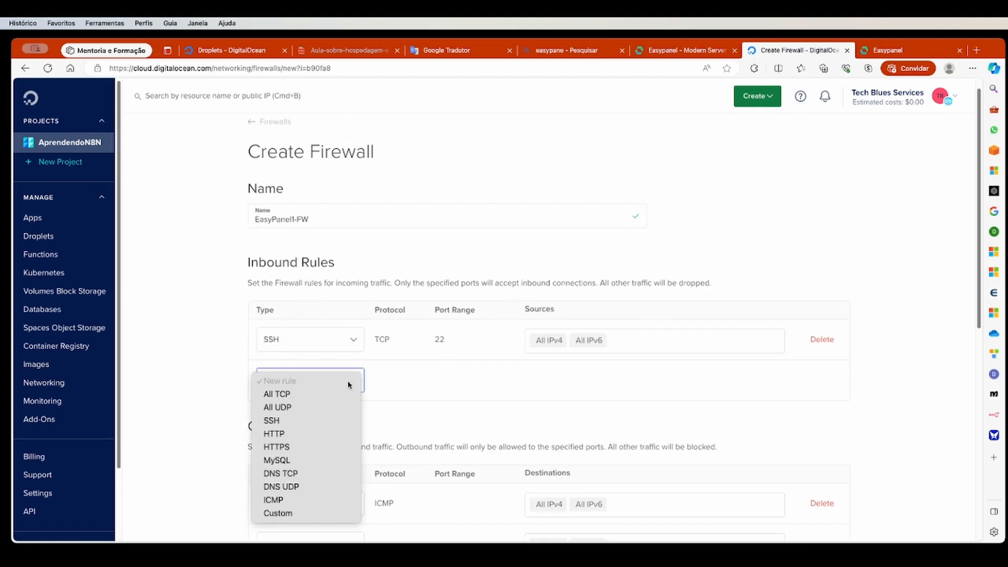
left_click(311, 434)
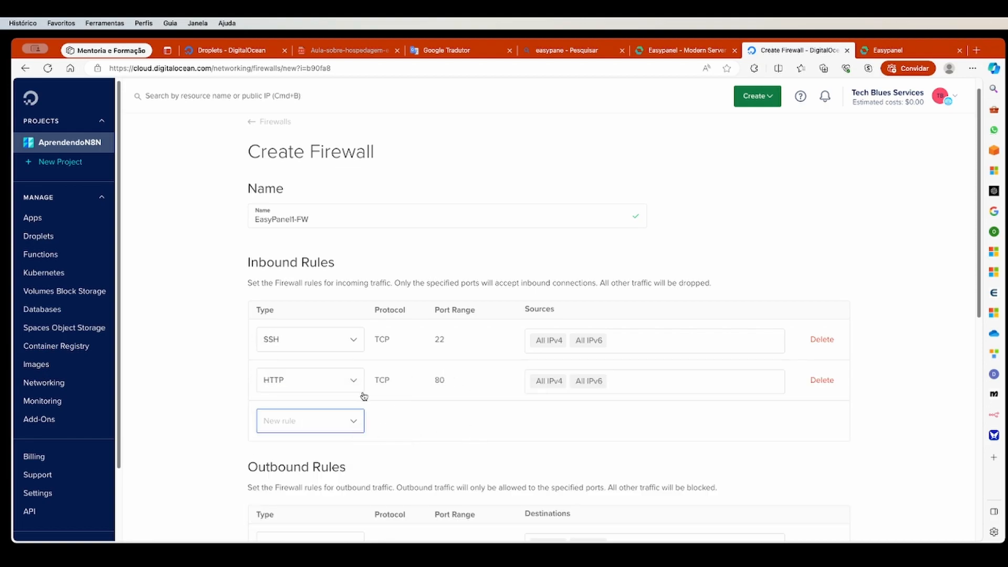
left_click(324, 431)
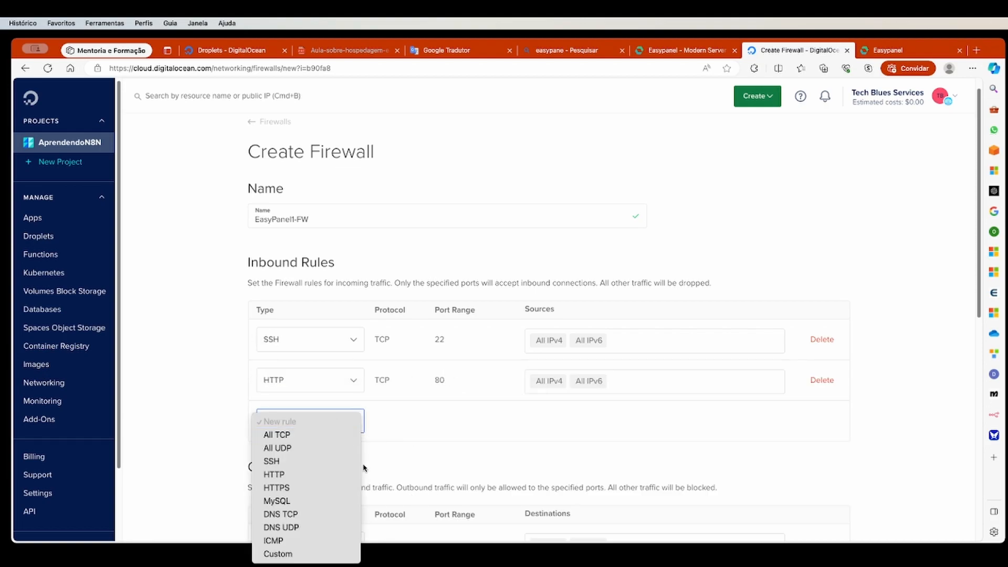
left_click(426, 424)
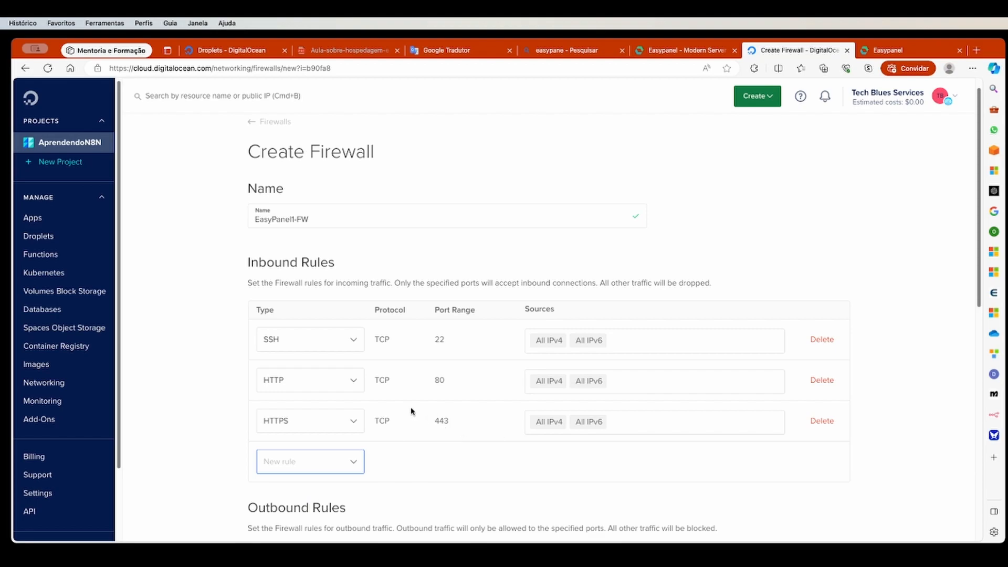
- Add a MySQL inbound rule to the firewall and delete it again
scroll(450, 423, "down", 3)
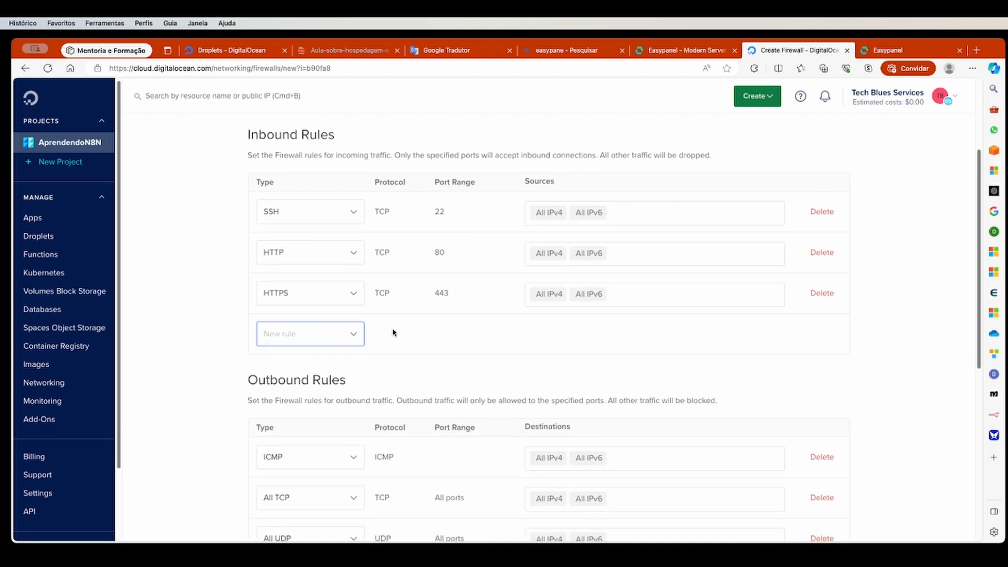
left_click(339, 334)
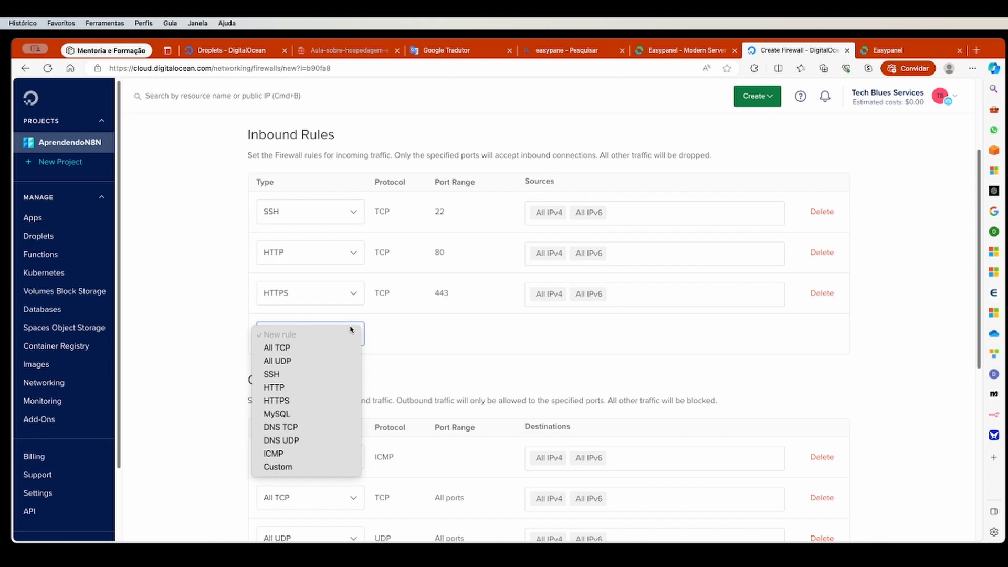
left_click(275, 415)
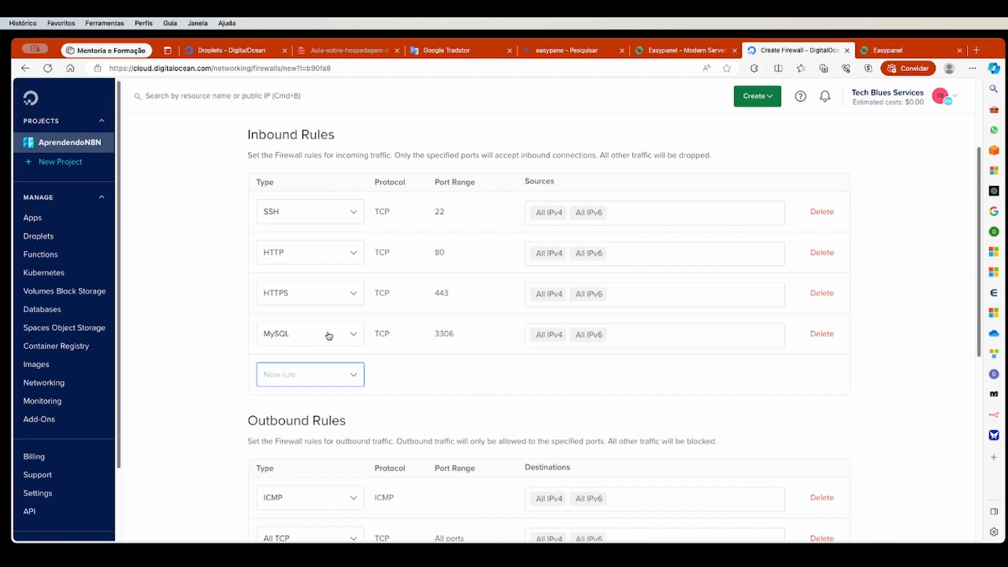
left_click(821, 335)
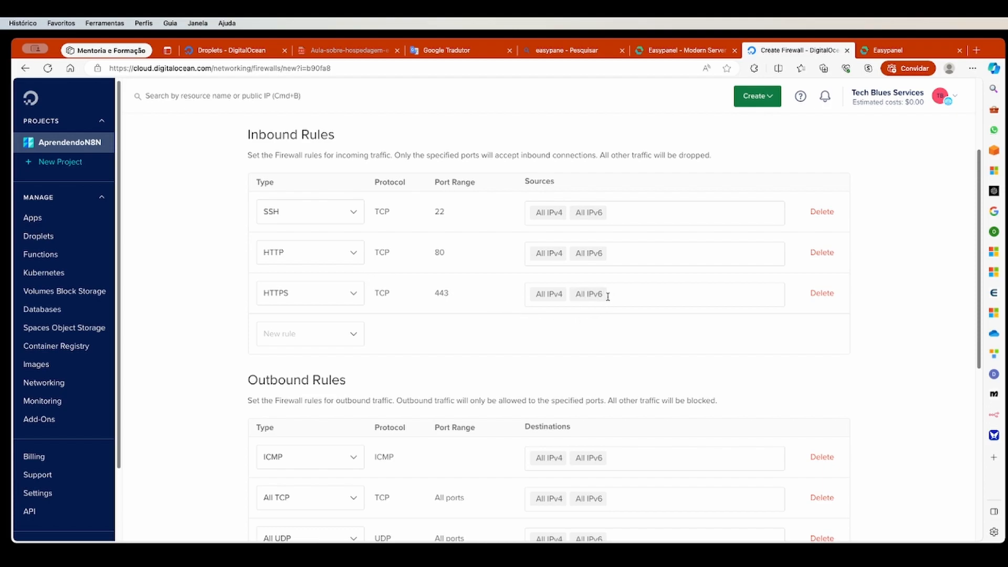
- Review the available inbound rule types and check the firewall's inbound and outbound rules
left_click(317, 343)
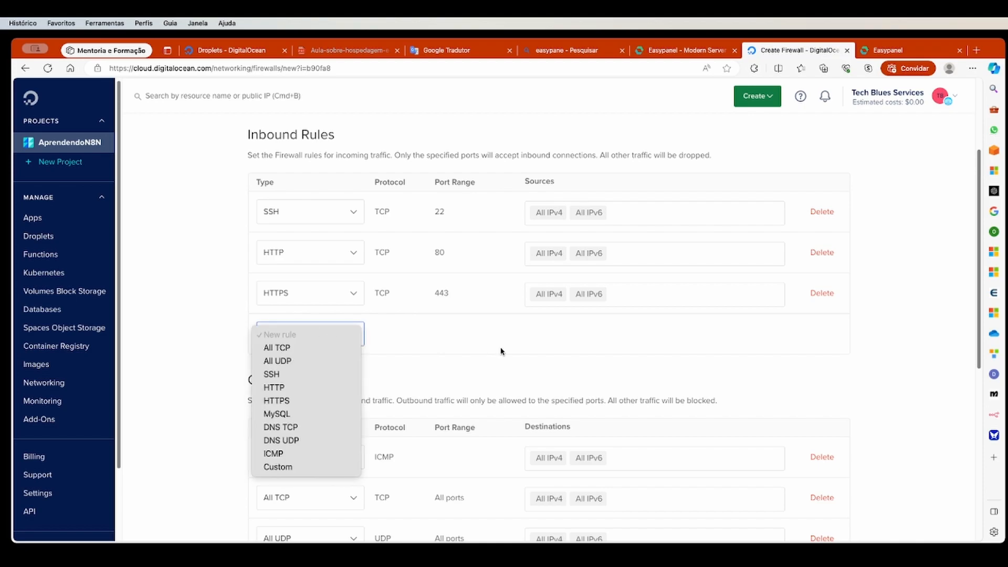
left_click(593, 344)
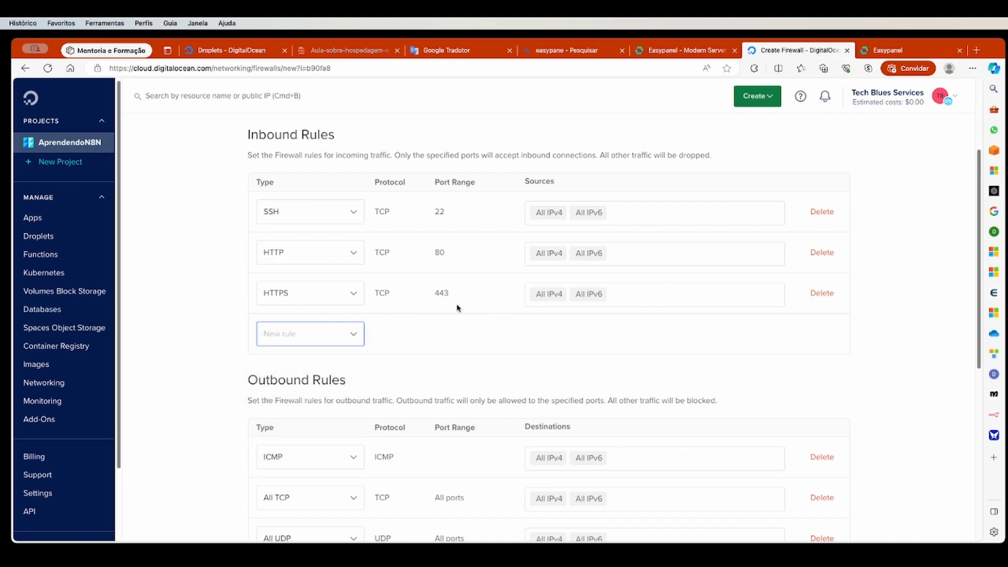
scroll(567, 326, "down", 3)
scroll(419, 261, "up", 3)
scroll(418, 261, "up", 1)
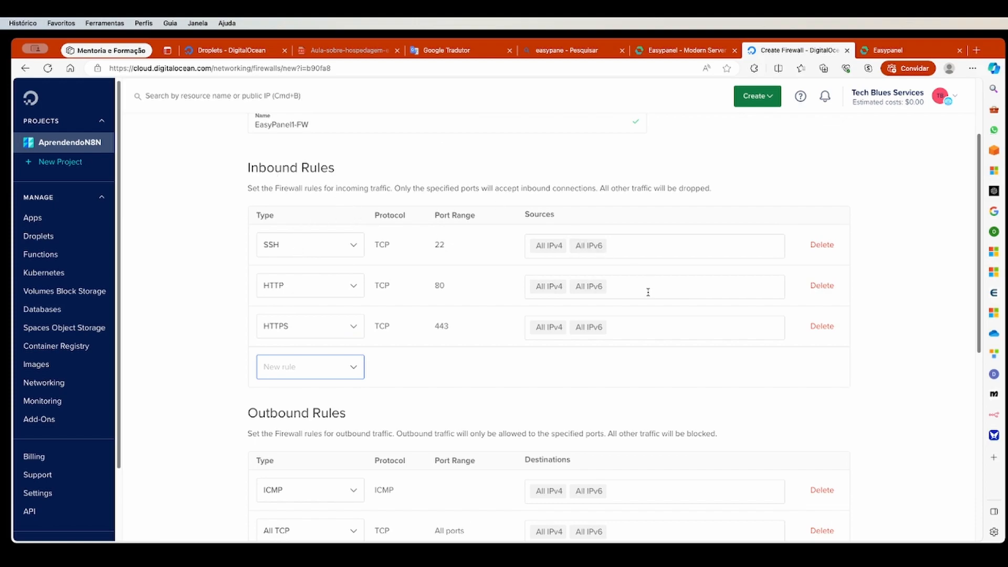
scroll(494, 308, "down", 2)
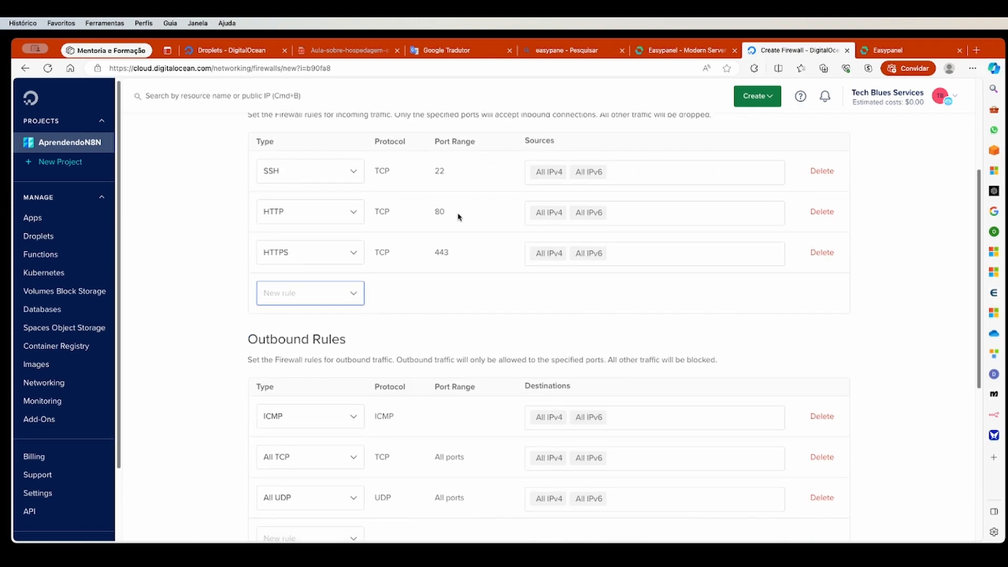
scroll(520, 307, "down", 2)
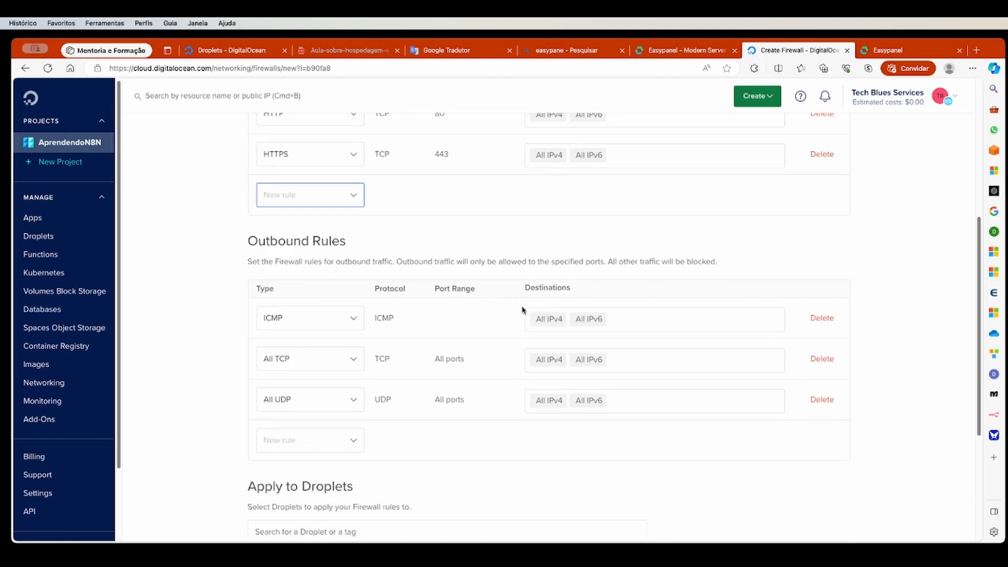
- Apply the firewall to the easypanel-1 droplet and create it
scroll(313, 418, "down", 3)
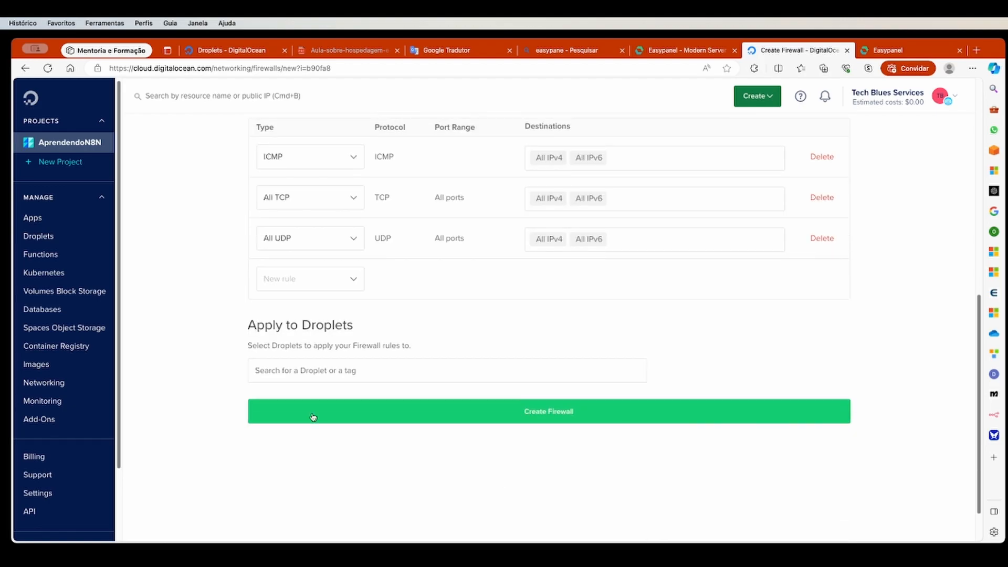
left_click(322, 369)
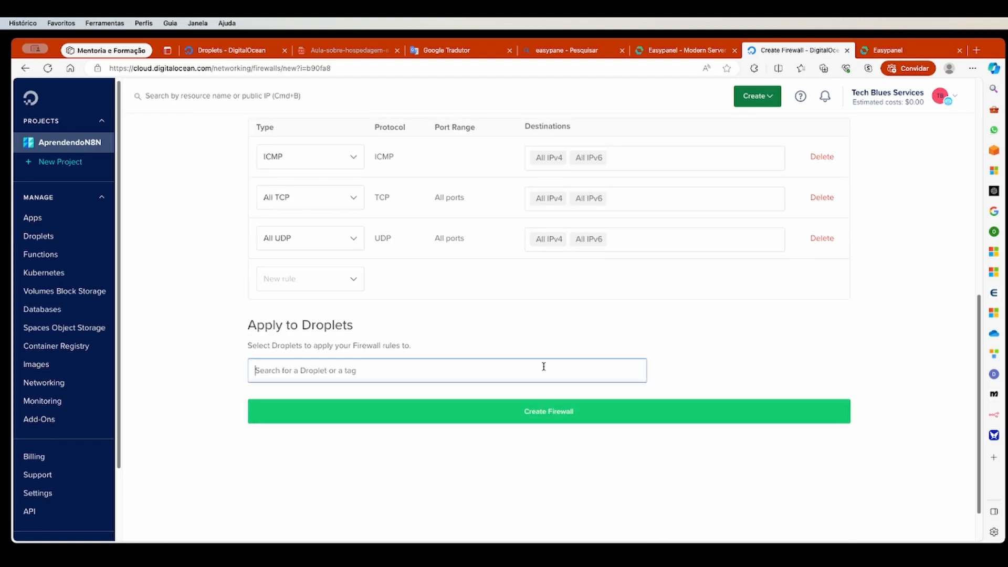
left_click(486, 326)
left_click(344, 371)
type("Easy")
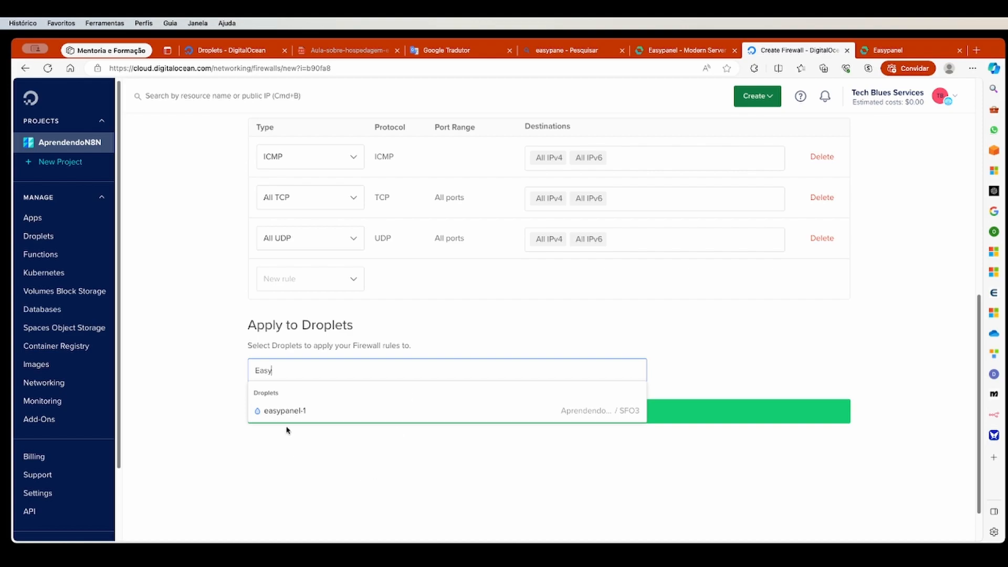
left_click(282, 412)
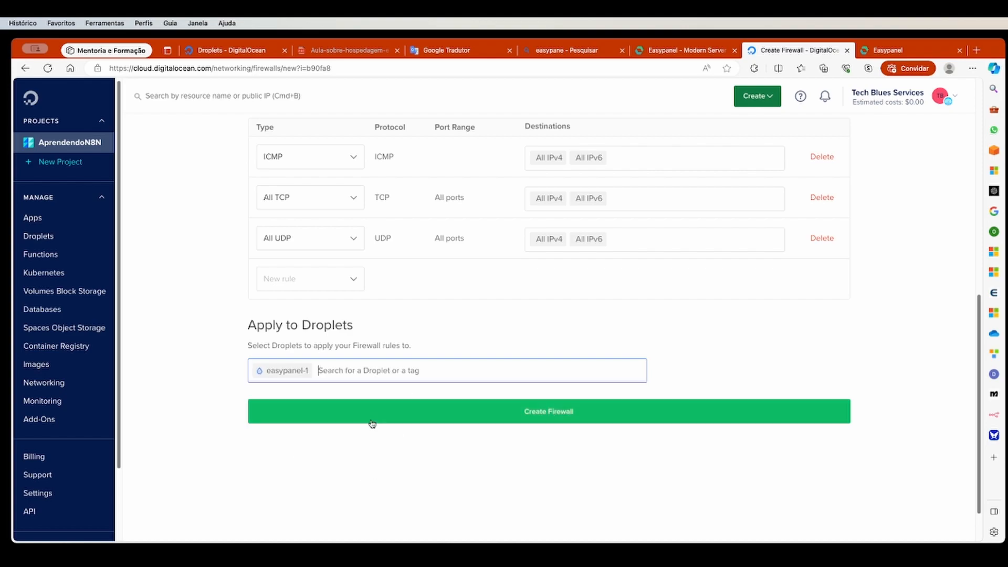
left_click(531, 415)
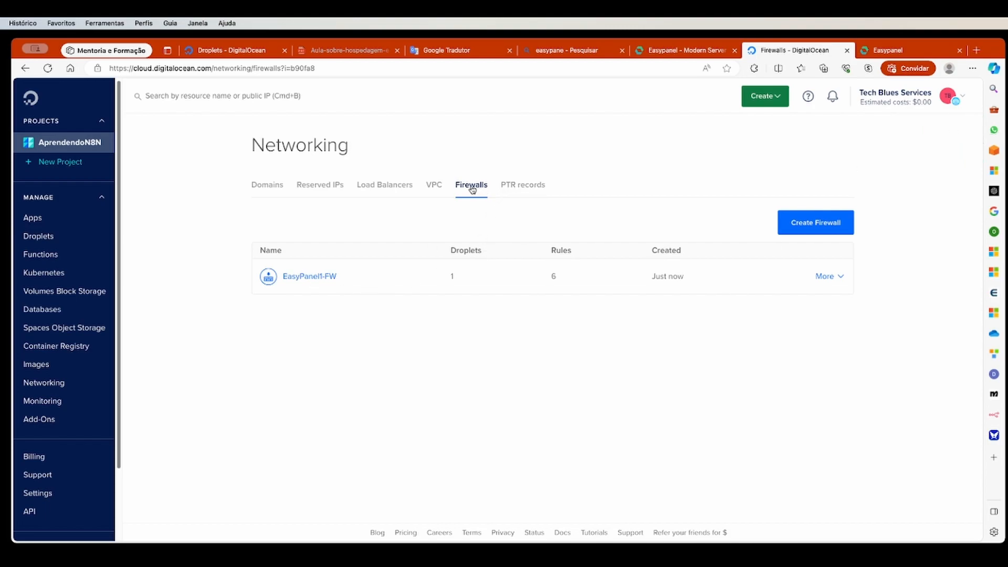
- Switch to Easypanel and view the Traefik logs from its general settings
left_click(899, 51)
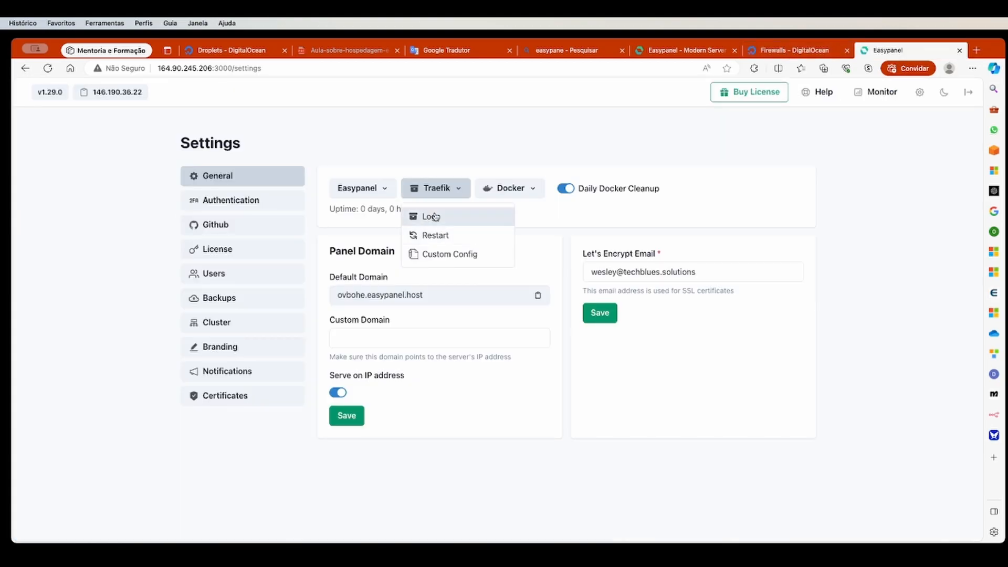
left_click(427, 216)
left_click(778, 121)
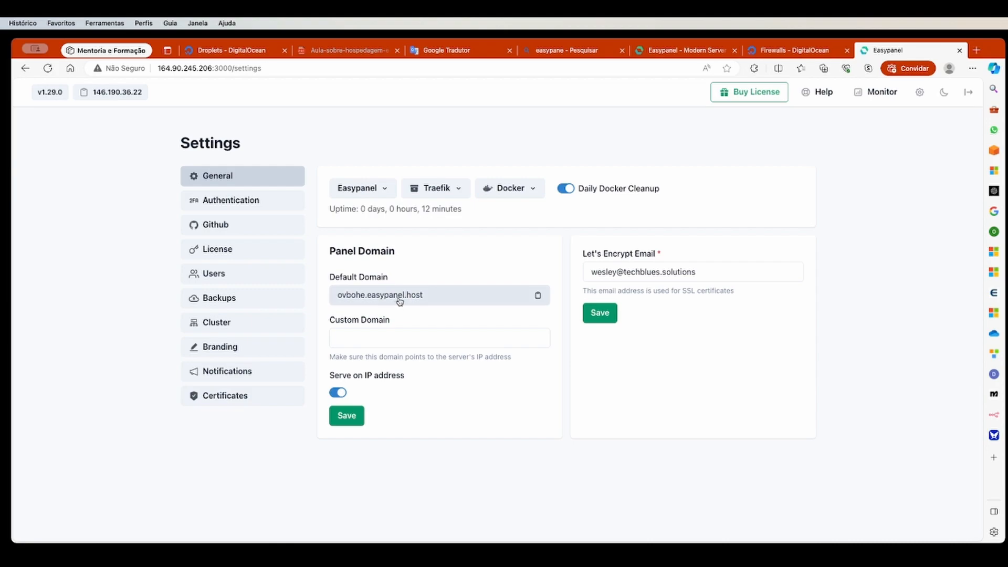
- Return to DigitalOcean, open the easypanel-1 droplet and examine its graphs, console access and root password reset options
left_click(786, 51)
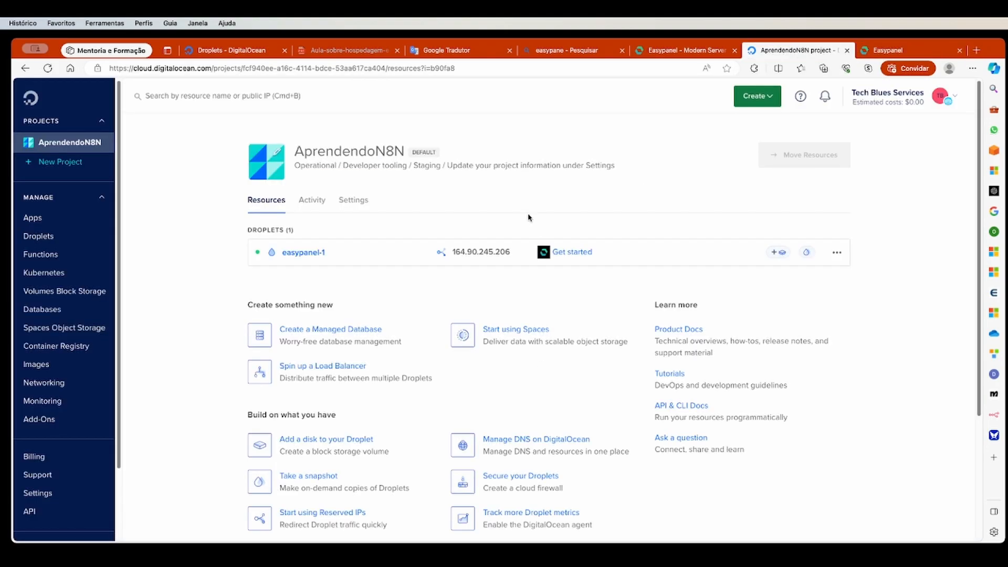
left_click(302, 249)
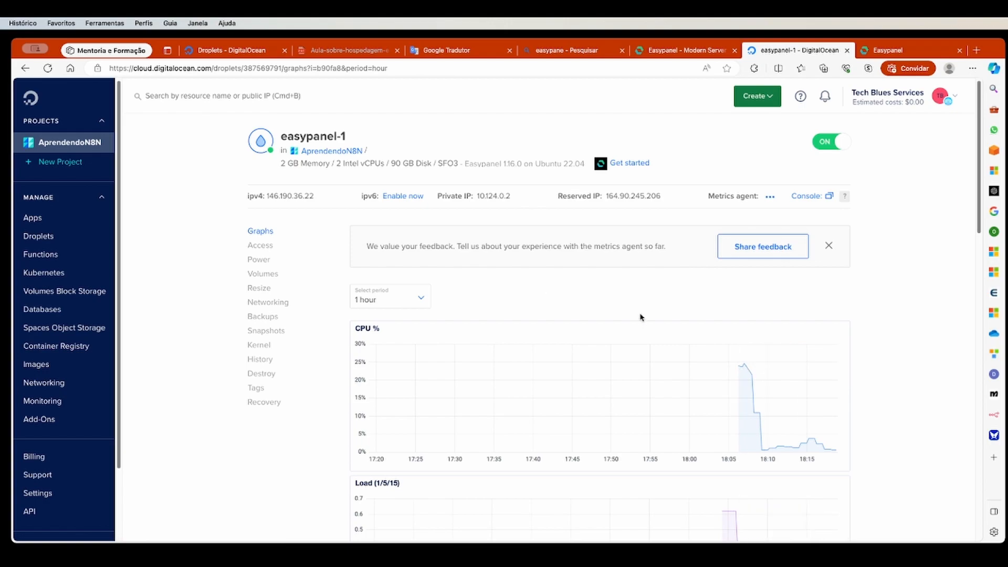
scroll(641, 318, "down", 3)
scroll(483, 267, "up", 3)
left_click(260, 245)
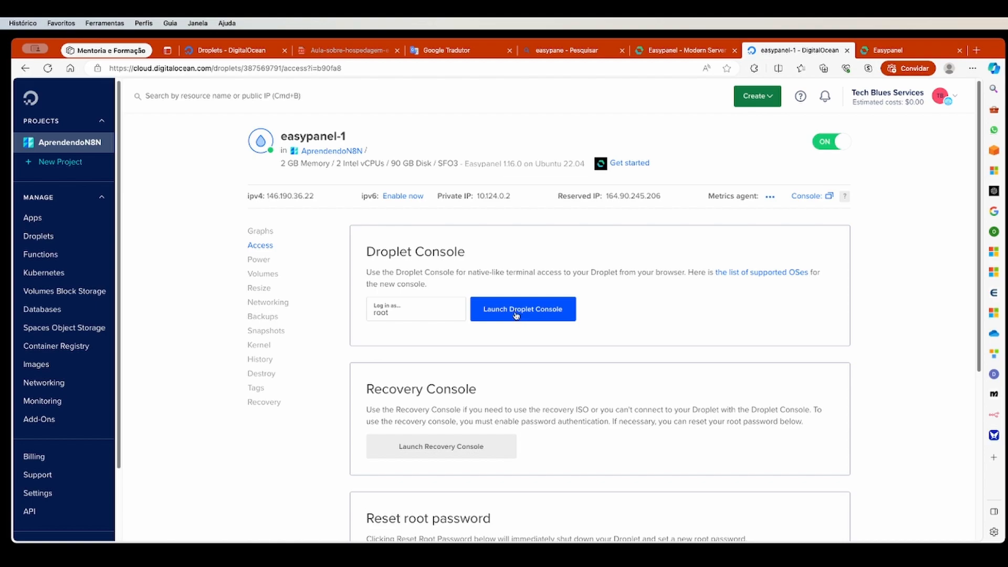
scroll(534, 362, "down", 2)
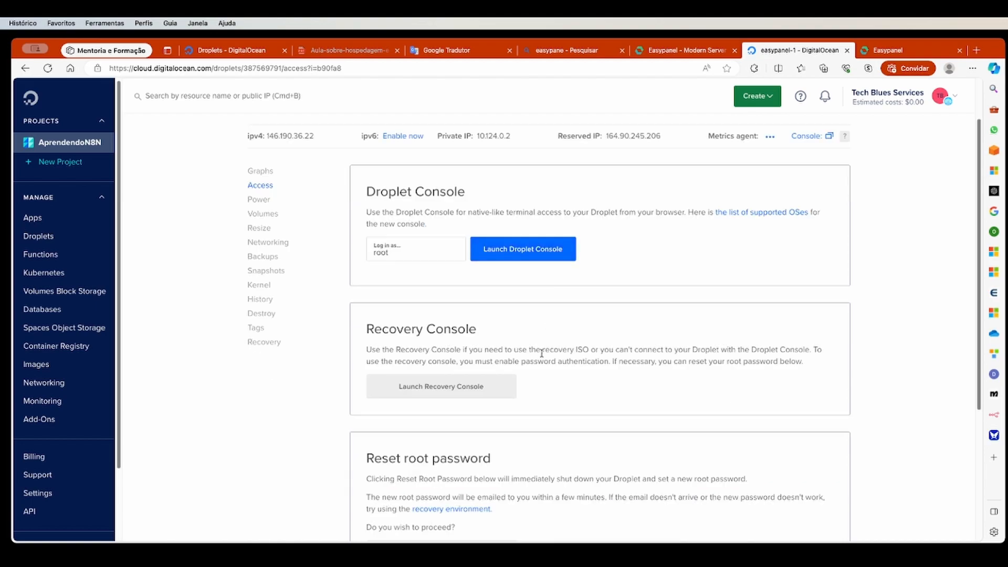
scroll(523, 332, "down", 5)
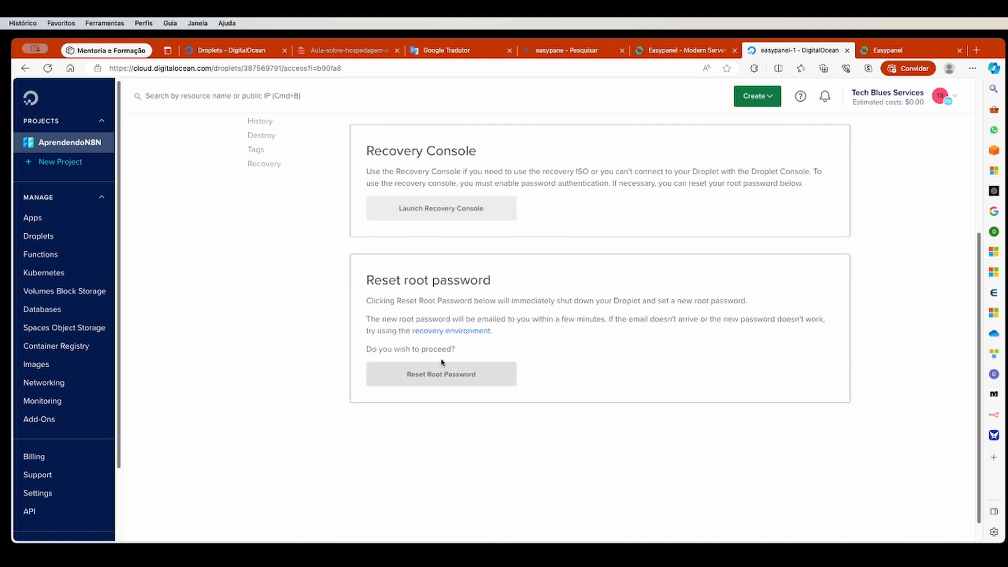
scroll(597, 387, "up", 4)
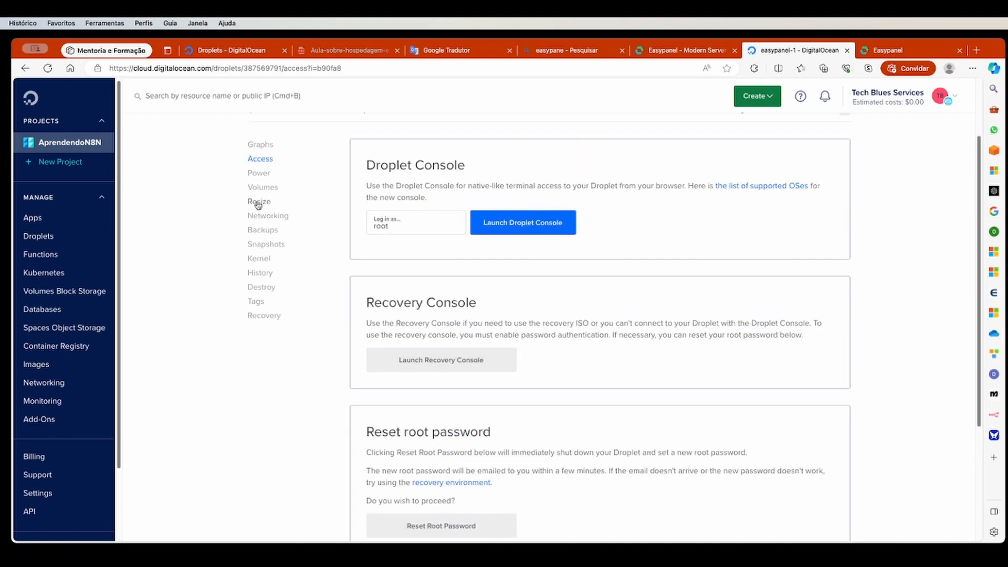
- Look through the droplet's power options and its block storage volumes
left_click(259, 173)
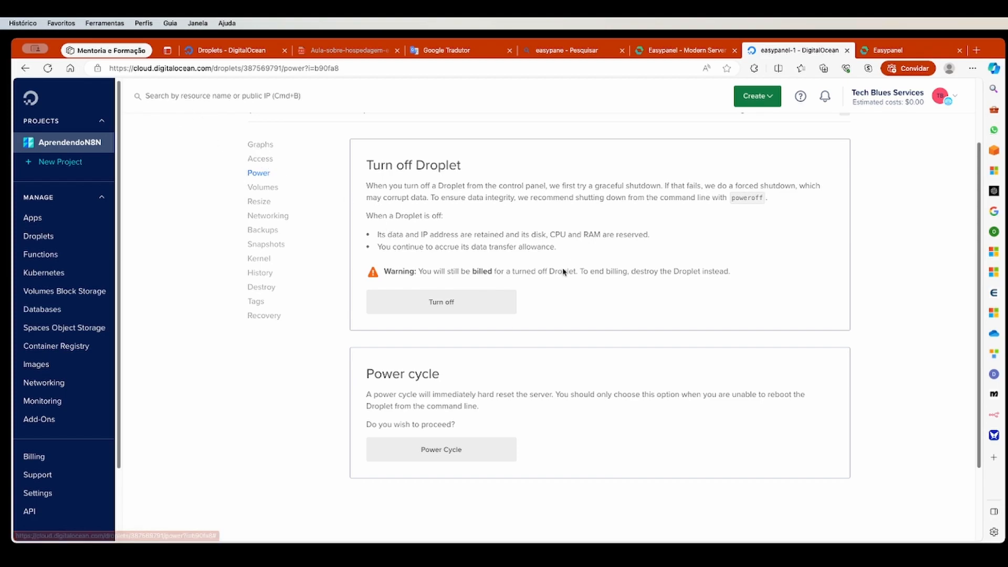
left_click(438, 299)
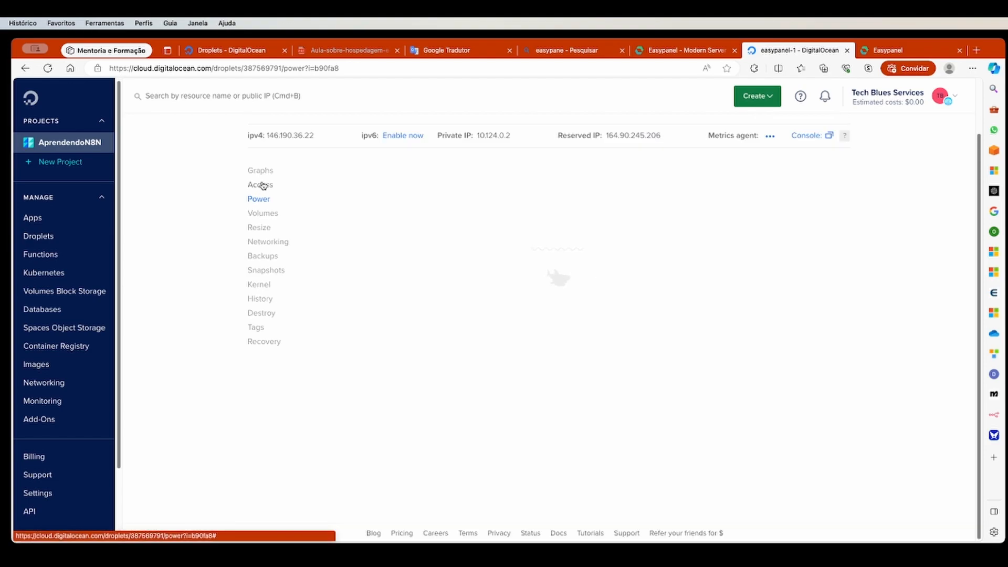
left_click(263, 213)
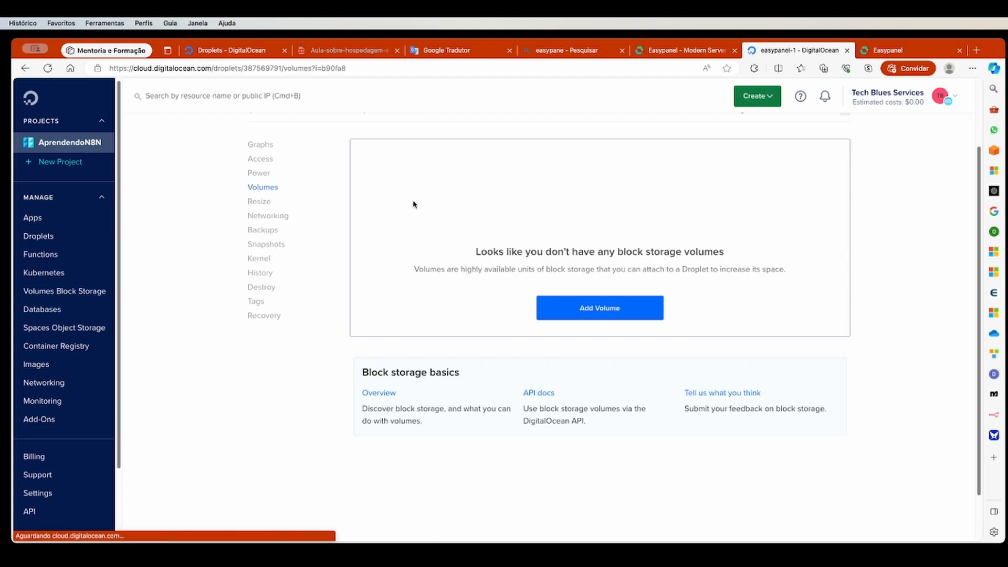
- Examine the droplet's resize plans, comparing the CPU and RAM only option with the Disk, CPU and RAM option
left_click(260, 203)
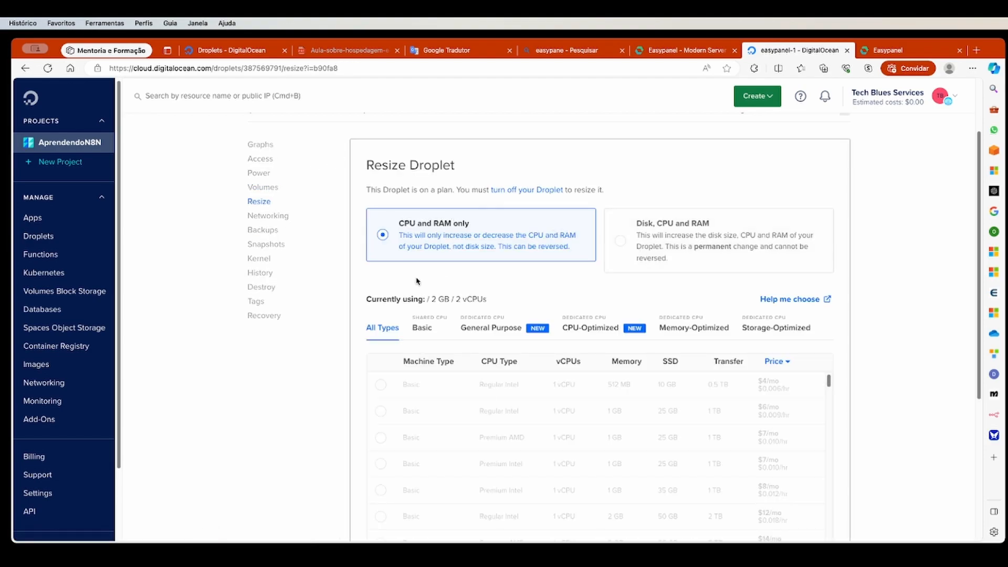
scroll(792, 320, "down", 4)
scroll(638, 284, "up", 4)
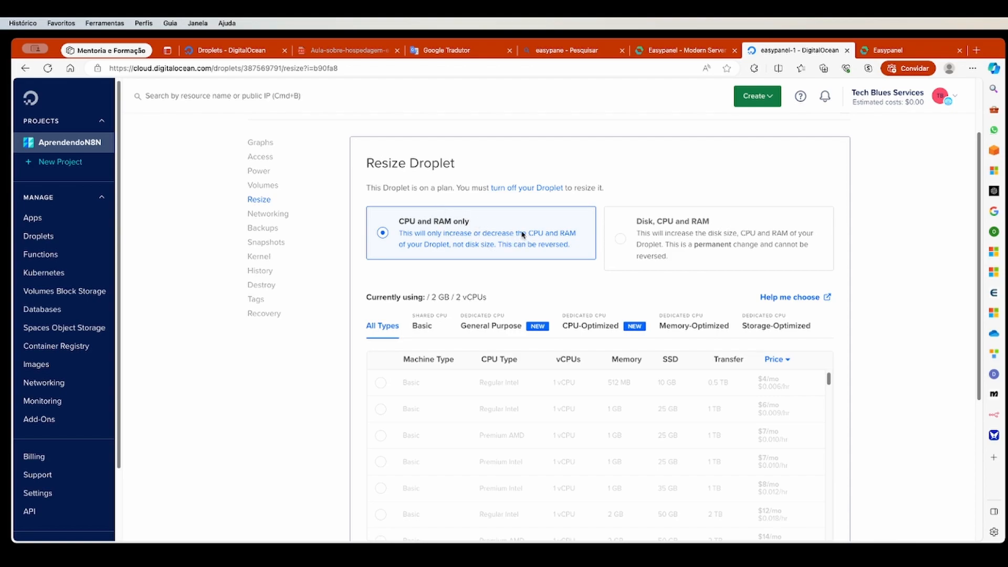
left_click(619, 242)
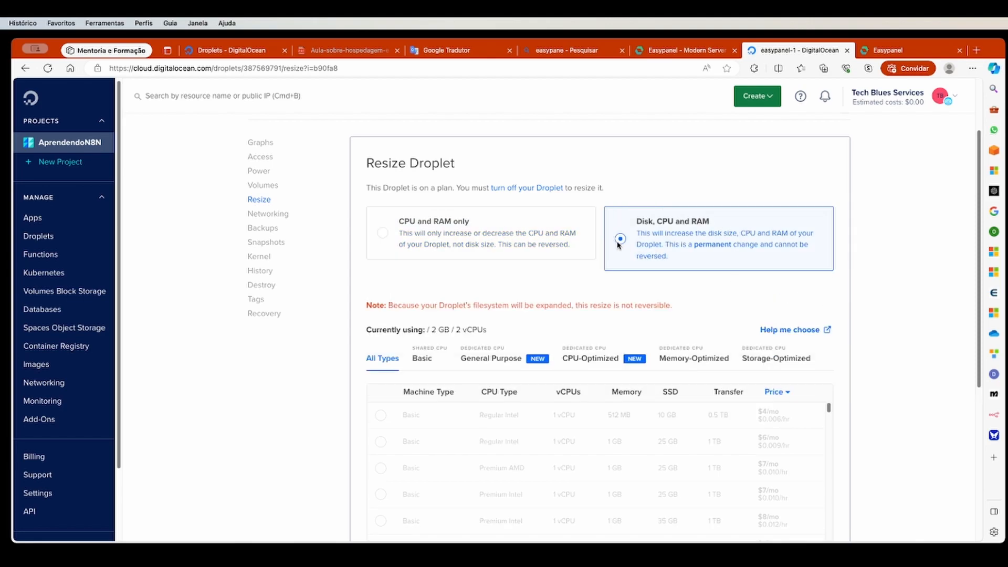
scroll(657, 257, "down", 3)
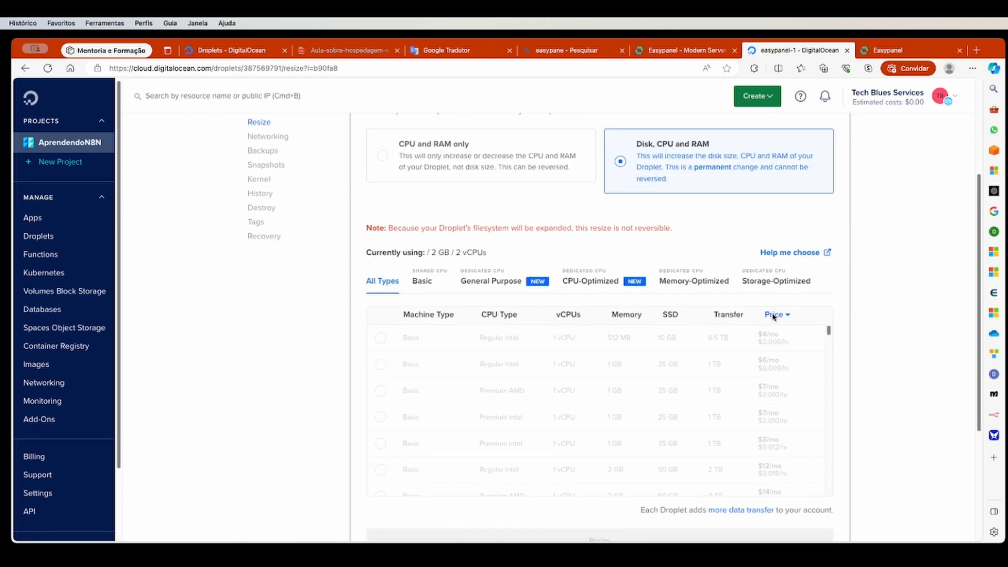
left_click(446, 158)
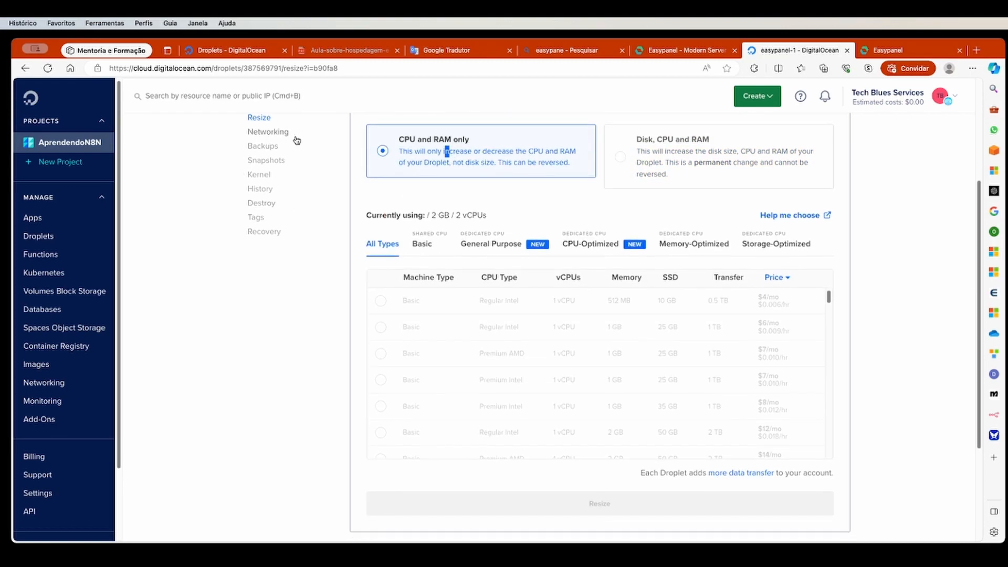
scroll(416, 249, "up", 5)
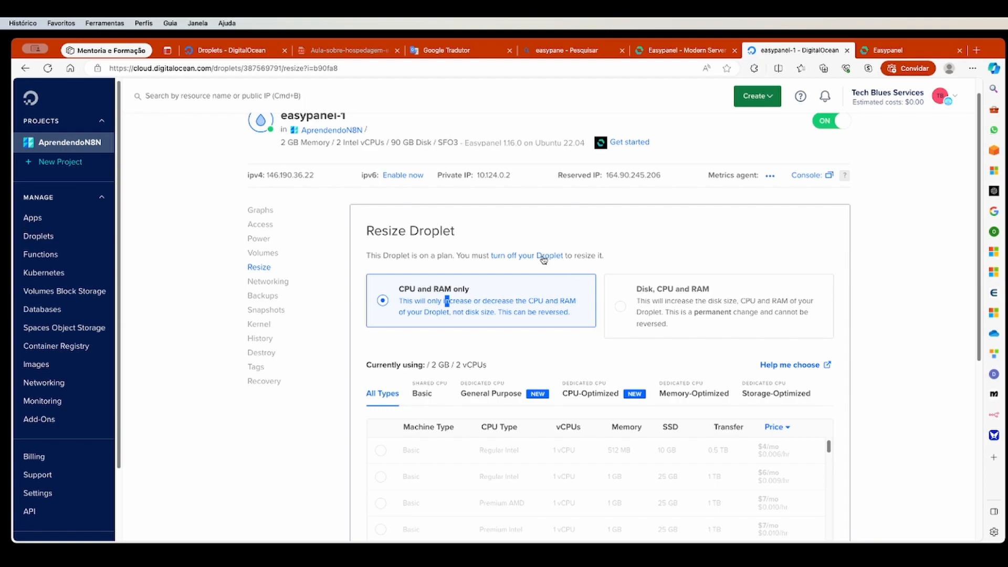
left_click(261, 269)
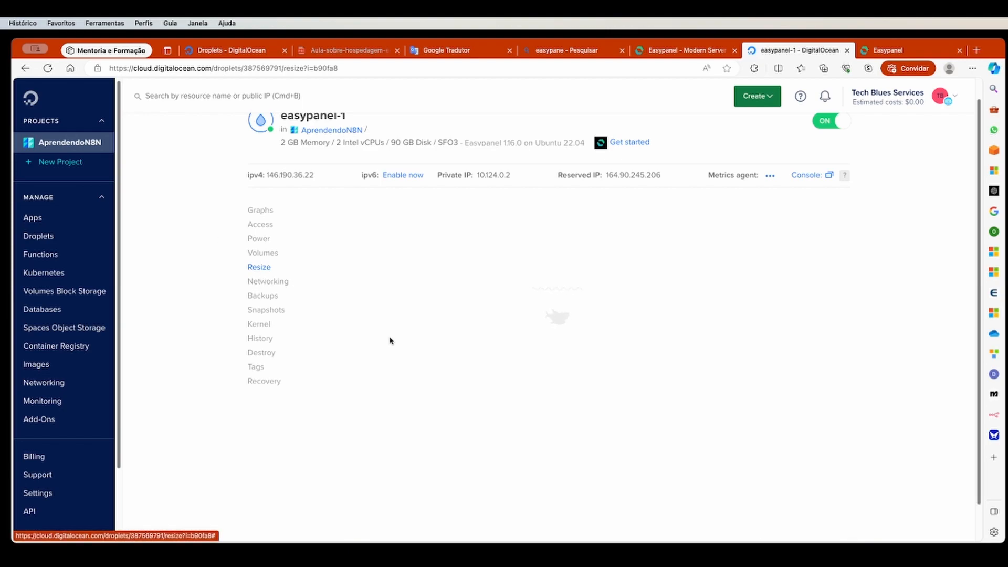
- Review the droplet's networking settings, including its private network and the EasyPanel1-FW inbound and outbound rules
left_click(268, 282)
scroll(704, 336, "down", 5)
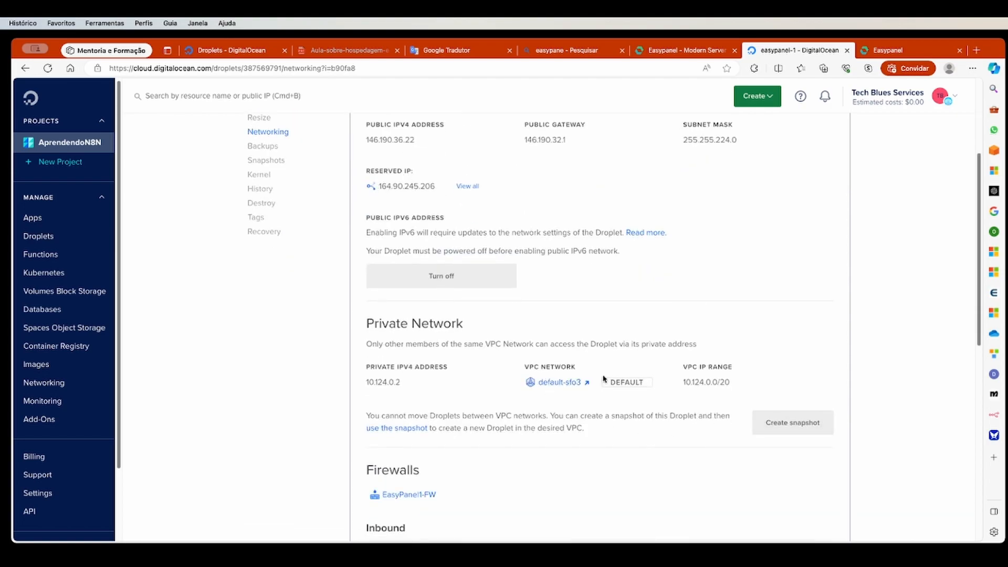
scroll(670, 412, "down", 8)
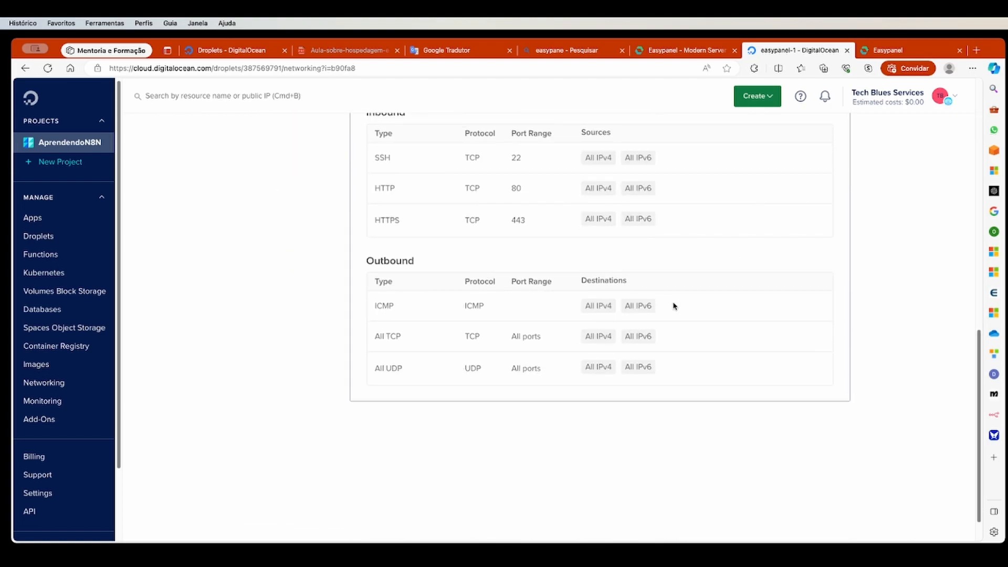
scroll(526, 241, "up", 6)
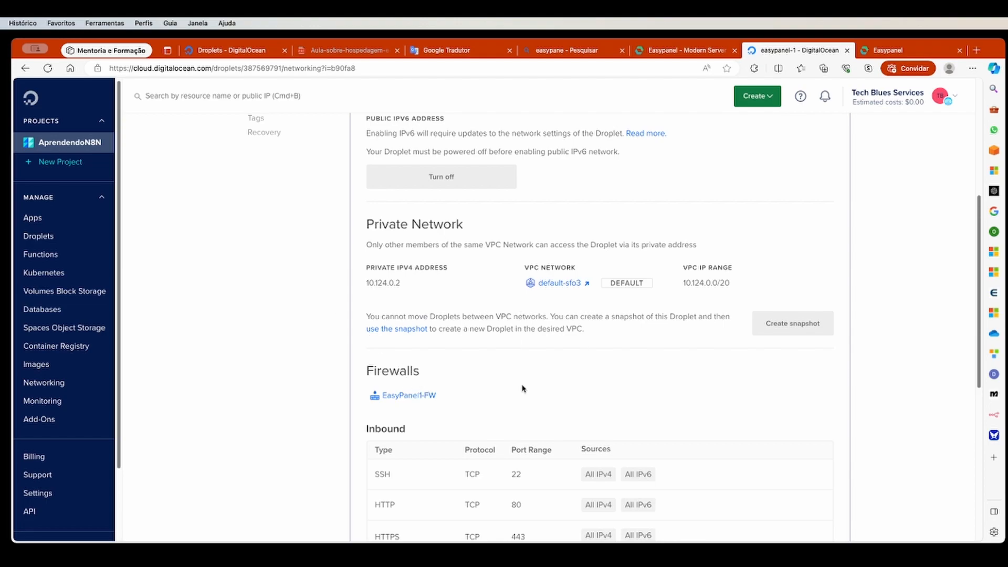
scroll(586, 393, "down", 2)
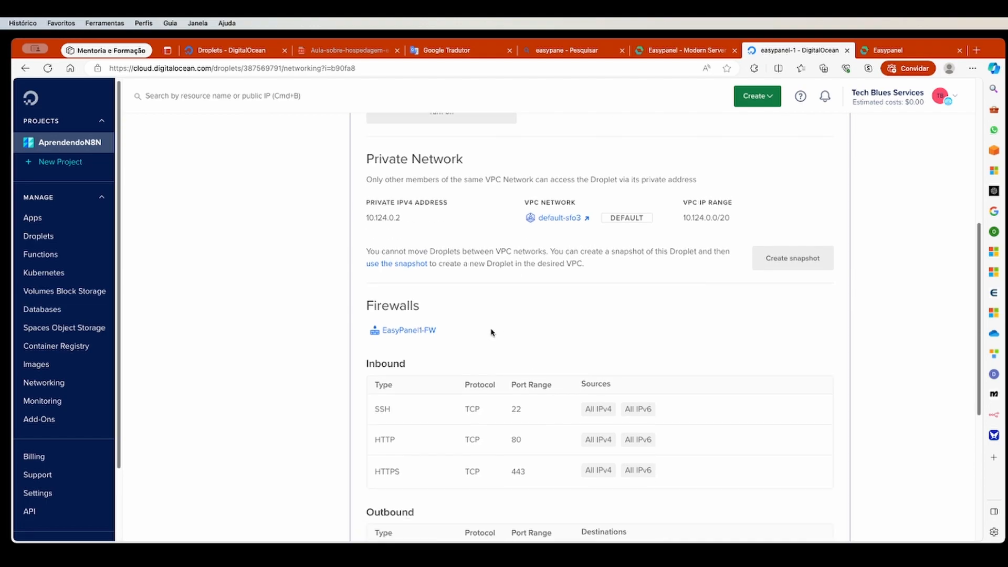
- Reload the Easypanel page to test access, and recheck the EasyPanel1-FW inbound rules on the droplet's networking page
left_click(875, 52)
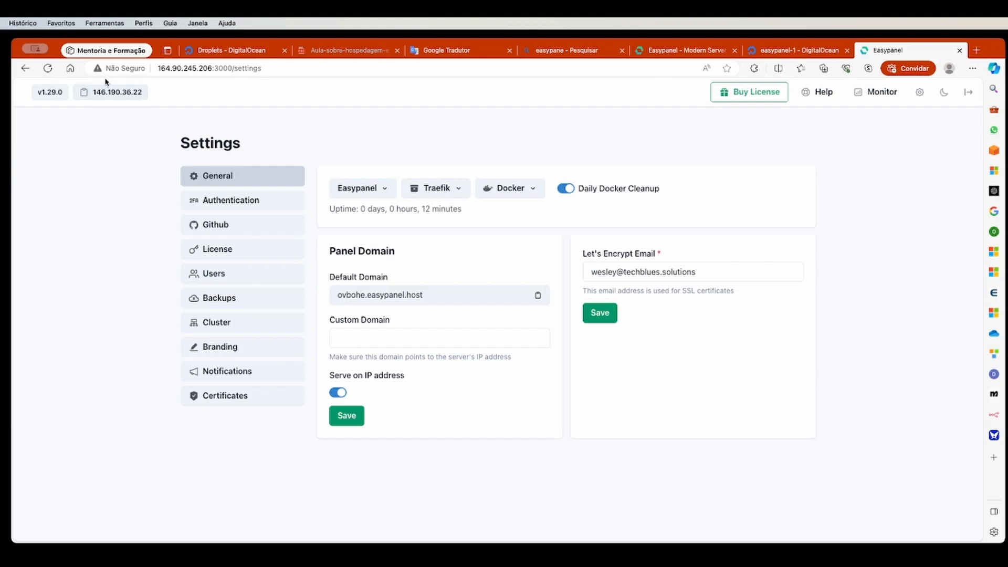
left_click(772, 50)
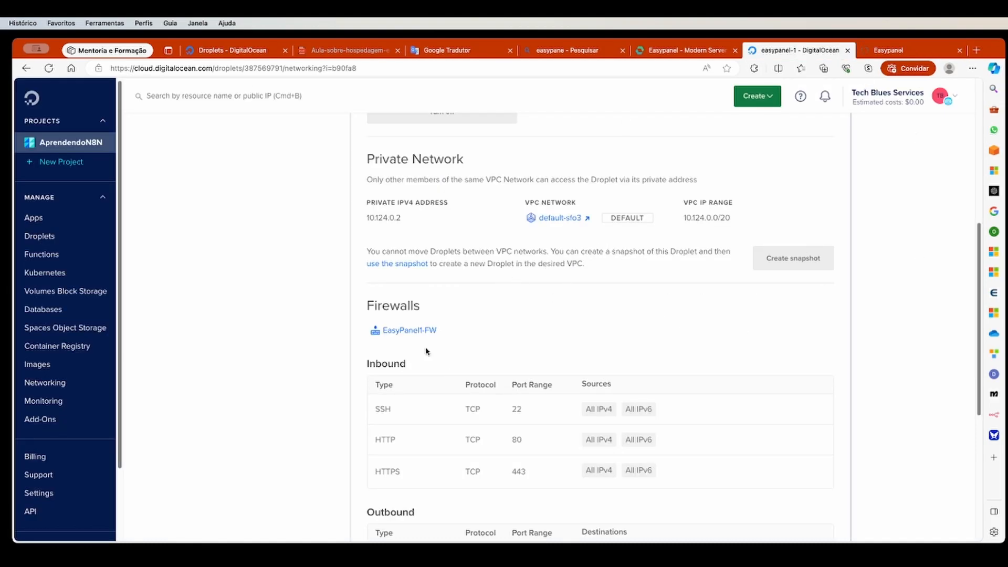
left_click_drag(426, 352, 421, 409)
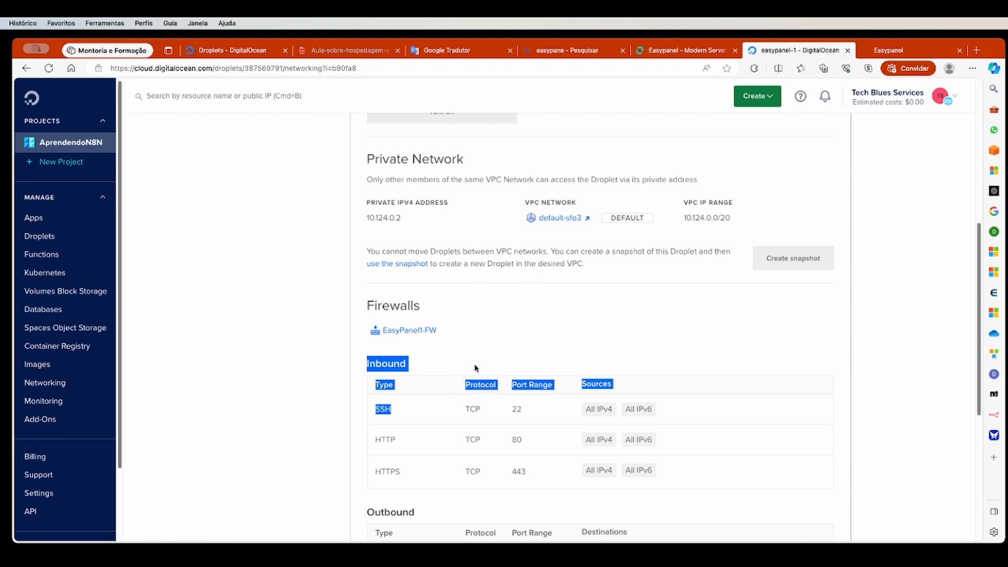
left_click(476, 368)
scroll(580, 337, "down", 3)
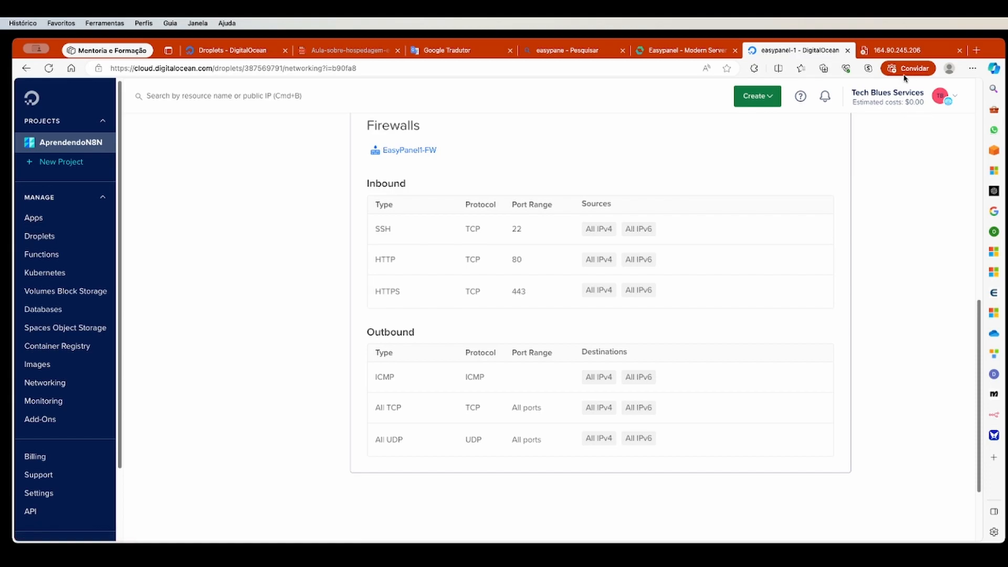
- Check whether the Easypanel address on port 3000 is reachable, and go back to the droplet's firewall rules
left_click(906, 56)
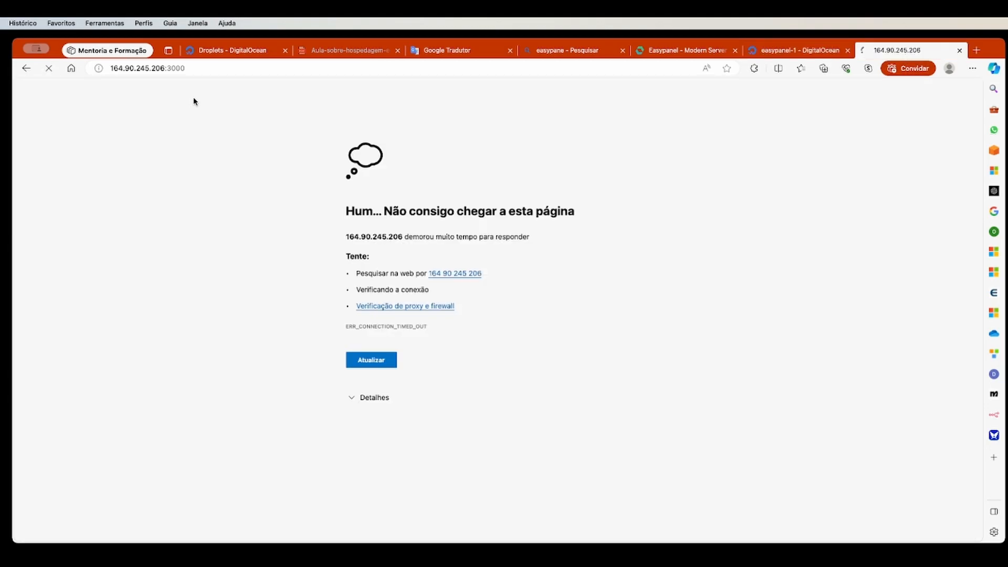
left_click(181, 69)
double_click(176, 68)
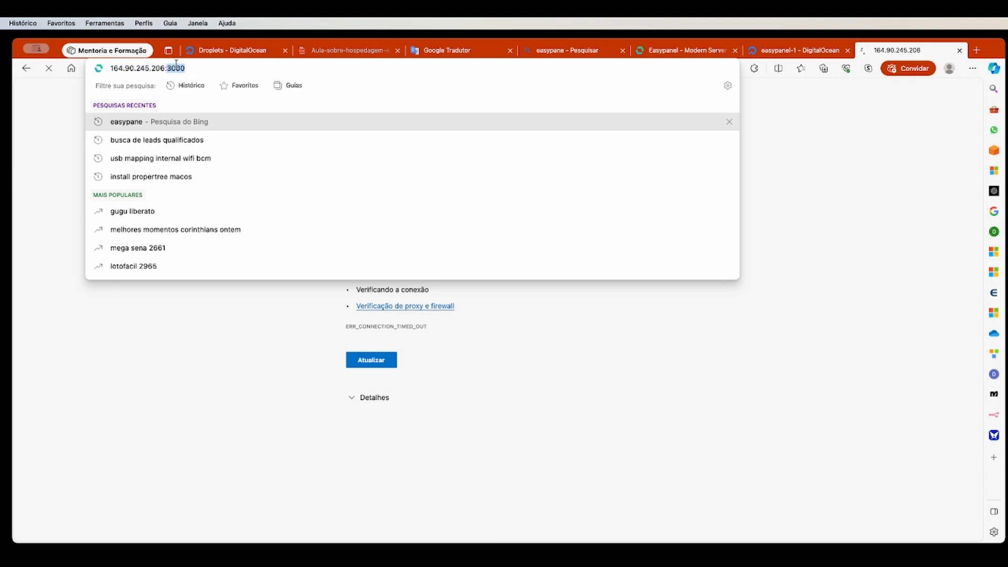
left_click(785, 279)
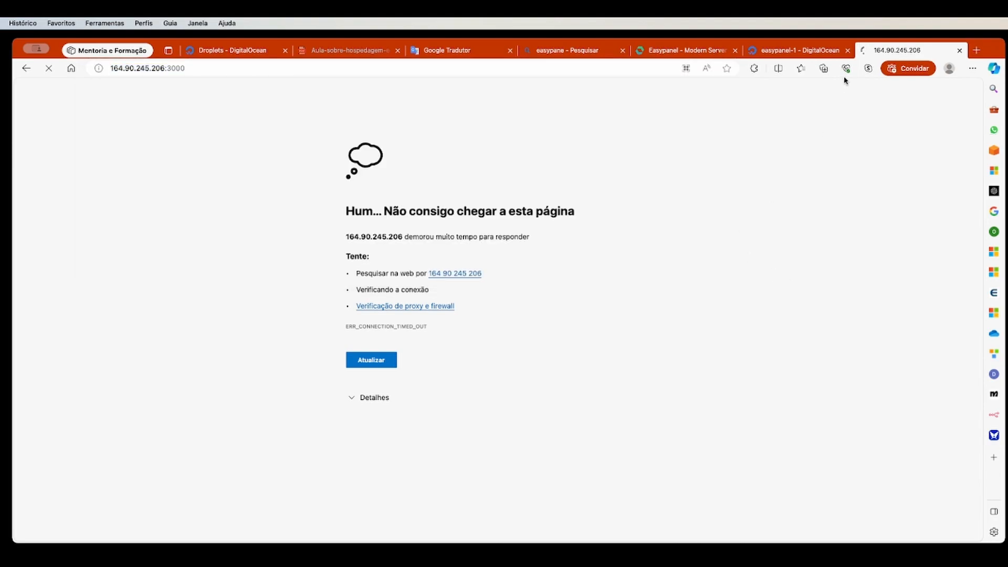
left_click(782, 51)
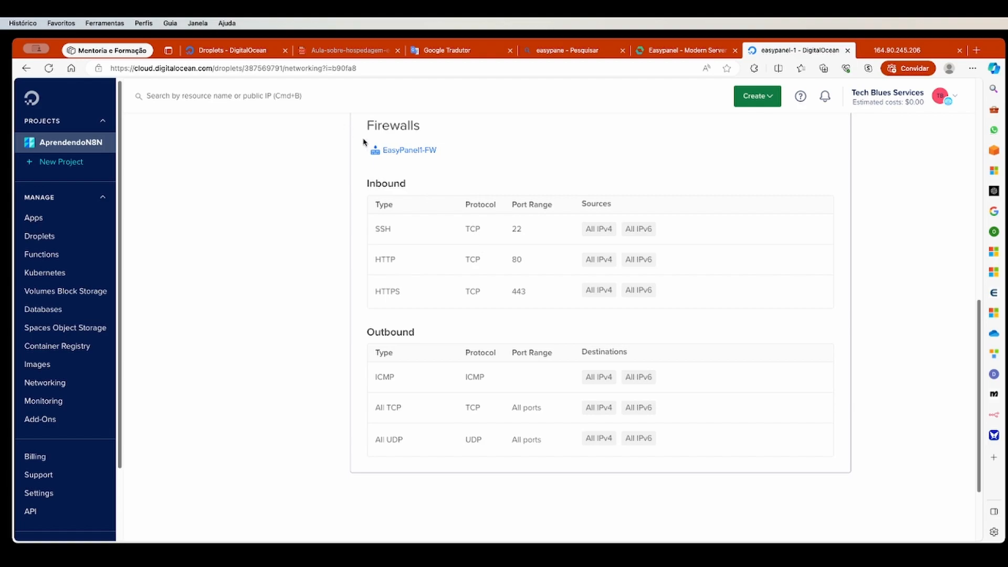
- Review the droplet's public and private network details and open the EasyPanel1-FW firewall's rules
scroll(389, 221, "up", 3)
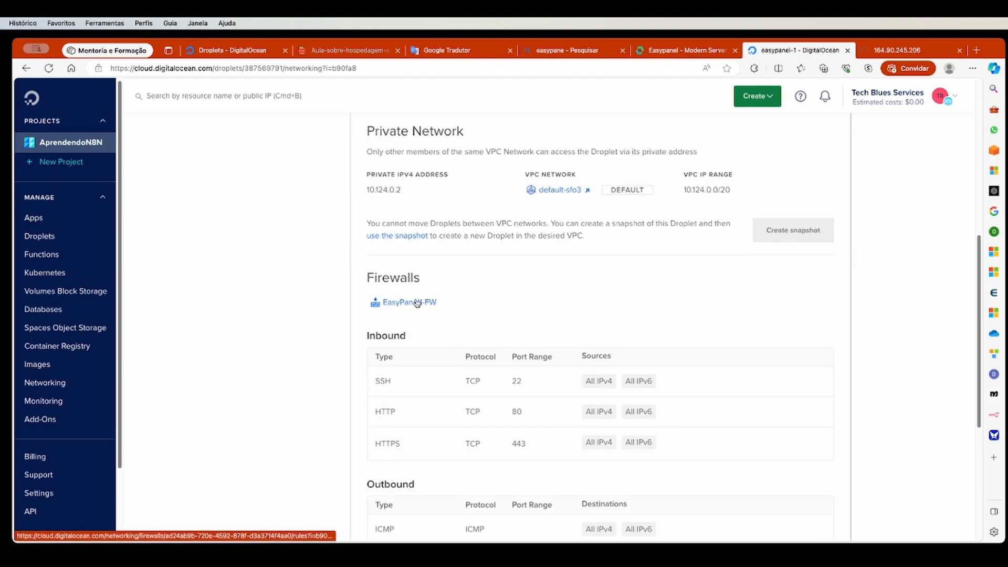
scroll(761, 305, "up", 5)
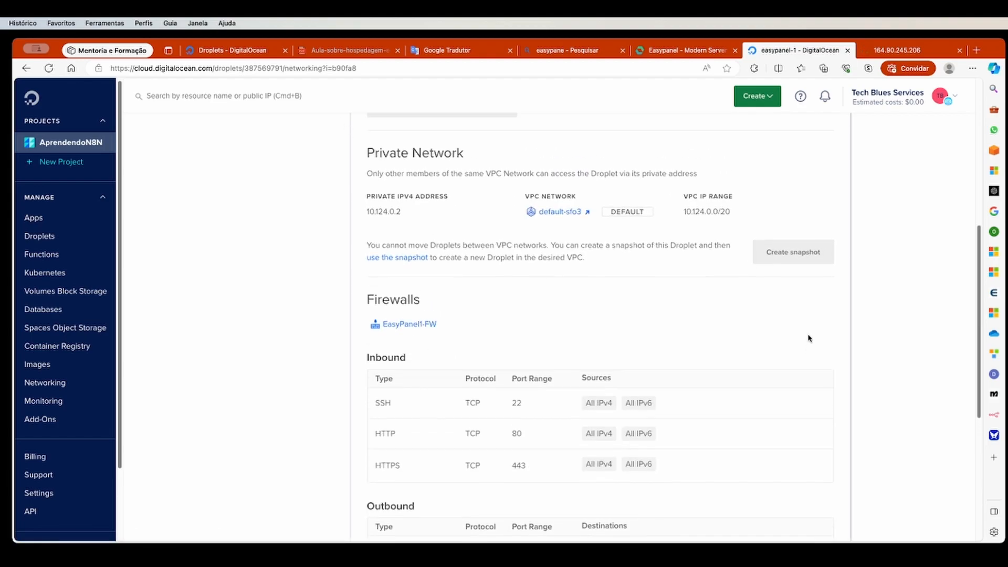
scroll(715, 322, "up", 1)
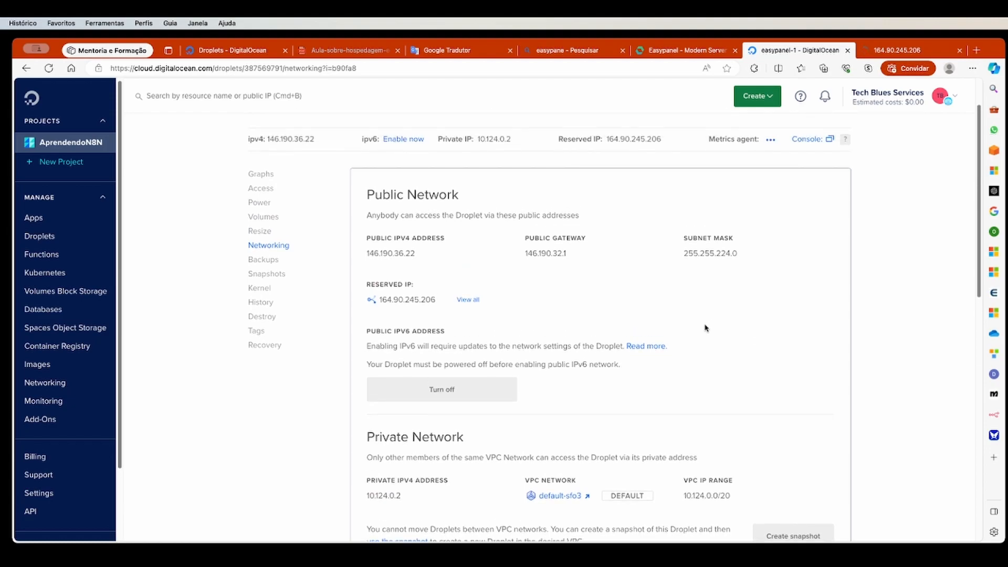
scroll(589, 284, "down", 2)
scroll(551, 344, "down", 2)
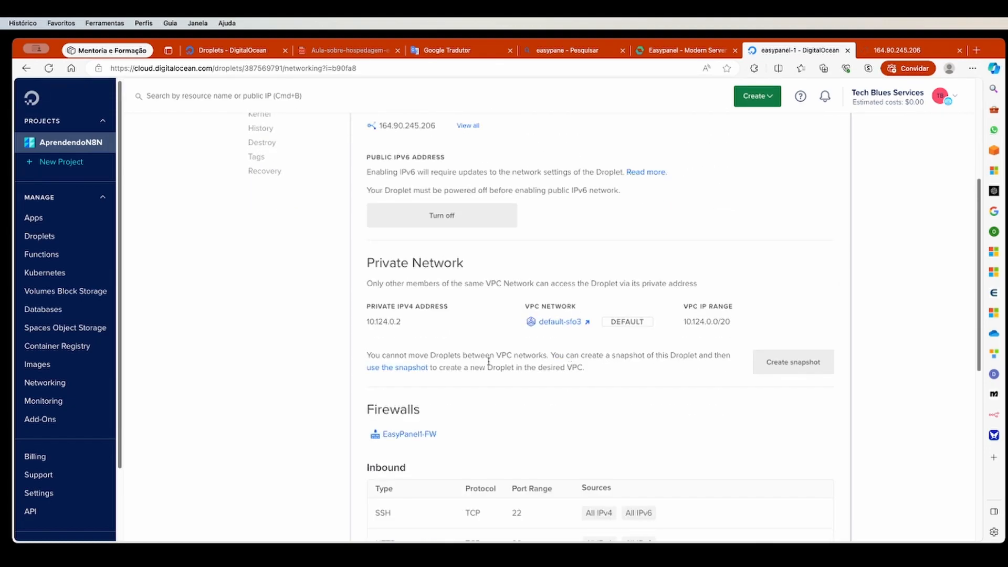
scroll(550, 358, "down", 2)
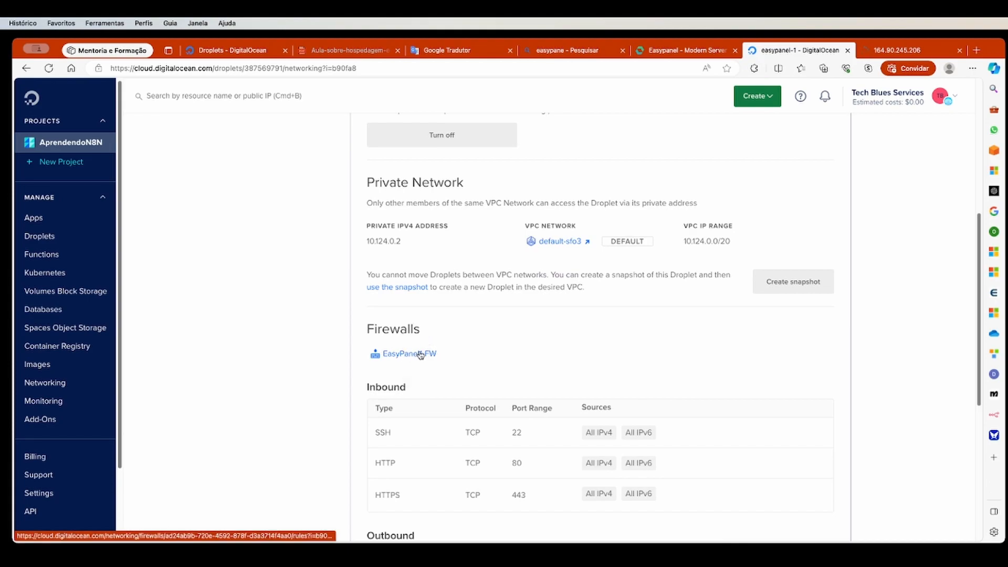
scroll(533, 356, "down", 3)
left_click(403, 247)
- Add a custom inbound TCP rule for port 3000 to EasyPanel1-FW, and check the firewall's assigned droplets
scroll(388, 387, "down", 1)
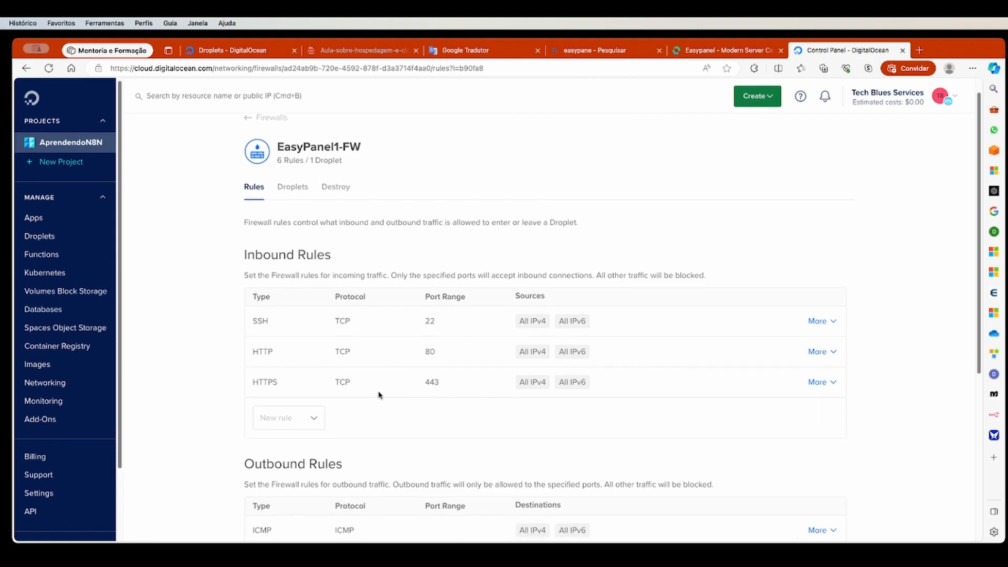
left_click(289, 420)
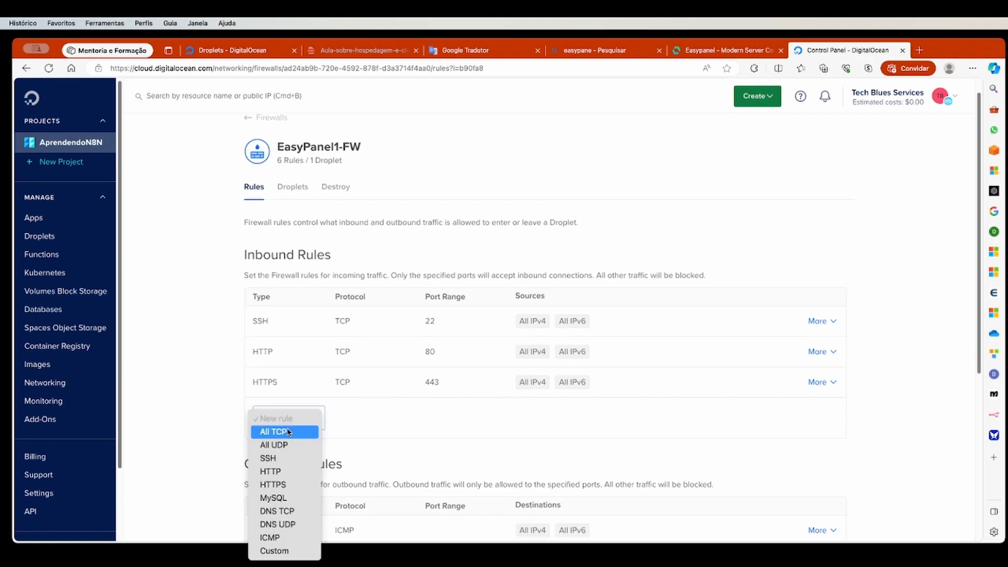
left_click(277, 552)
double_click(453, 417)
type("3000")
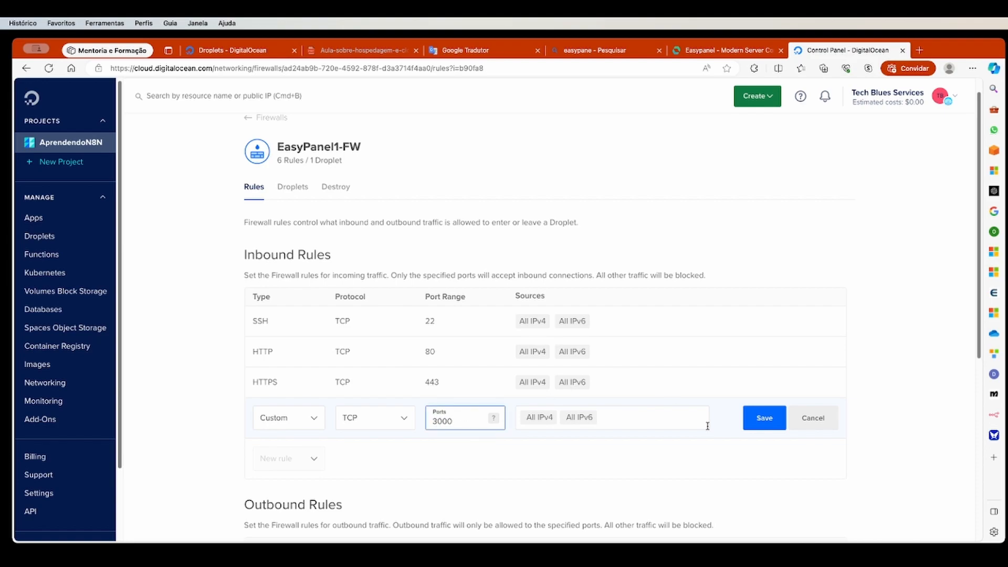
left_click(764, 420)
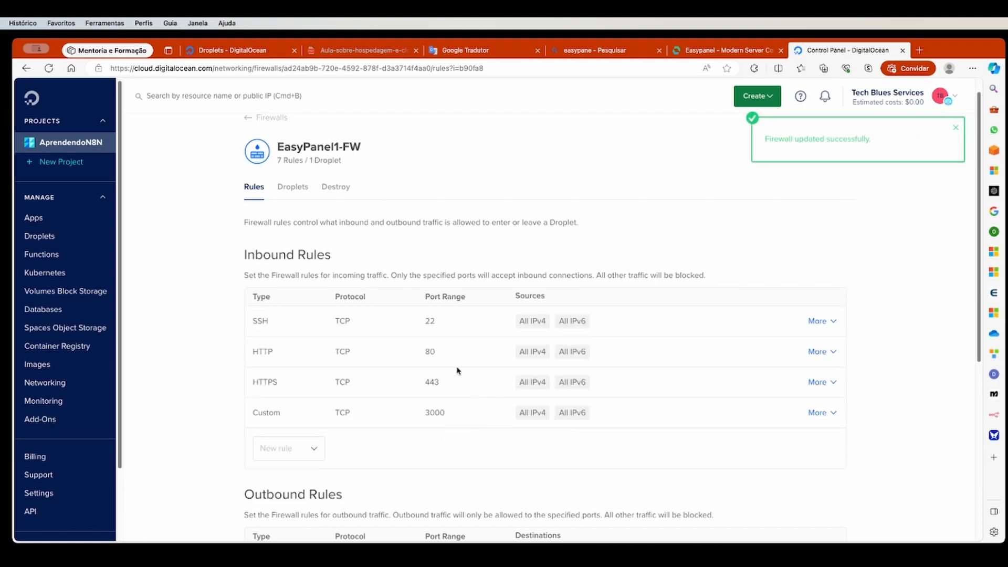
left_click(292, 187)
left_click(253, 205)
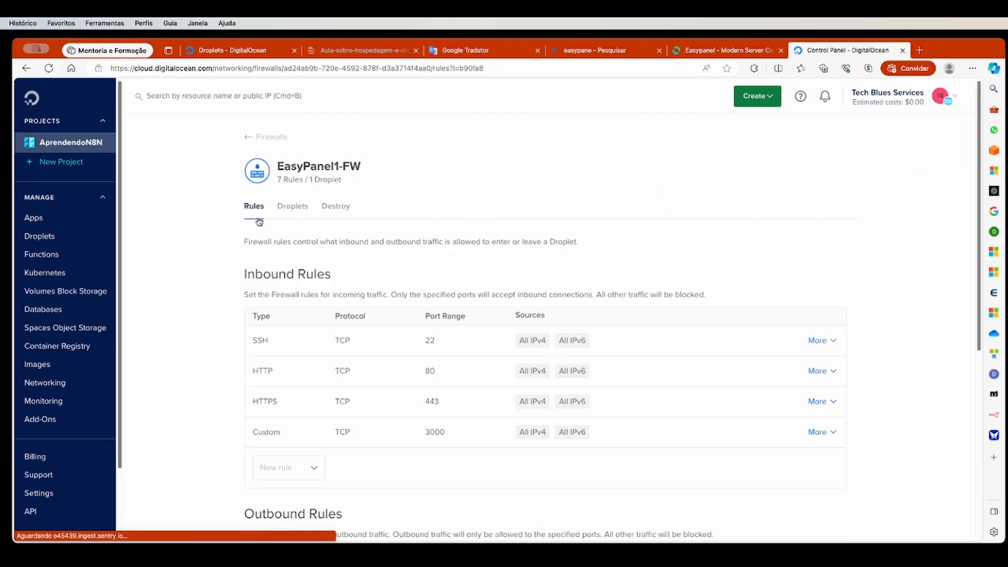
left_click(919, 50)
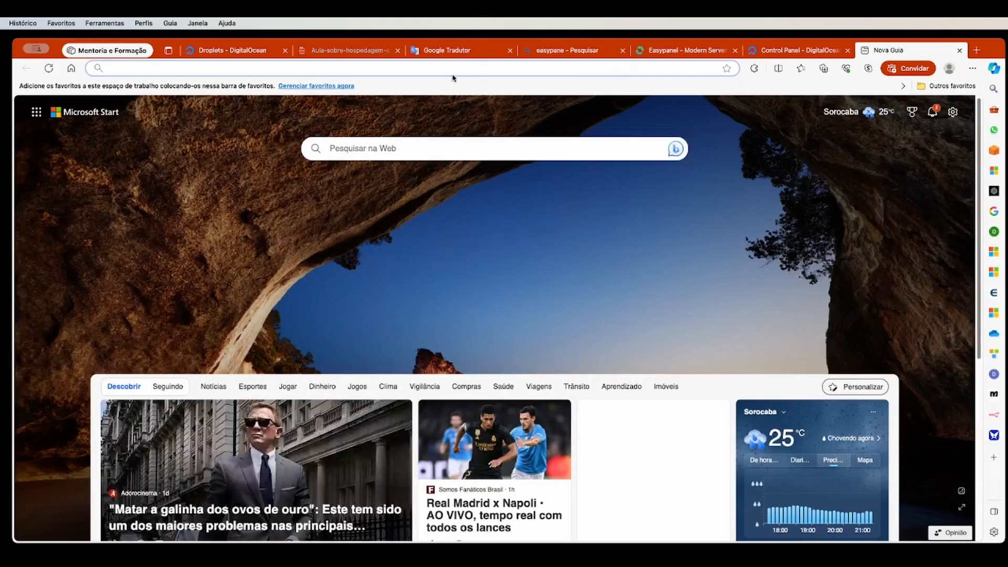
type("http://164.90.245.206:3000")
key("Return")
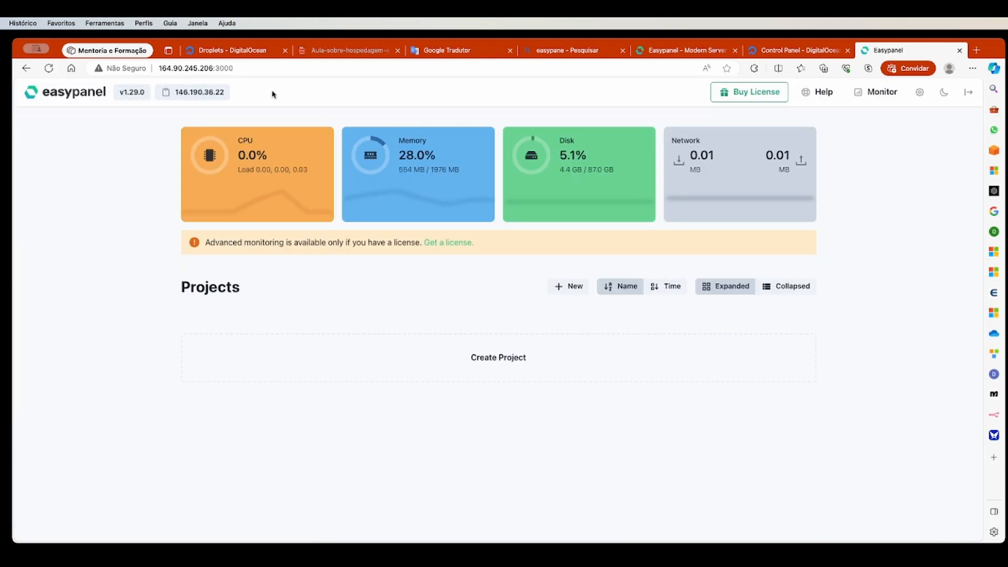
- Open Easypanel's general settings and copy the panel's default domain
left_click(919, 92)
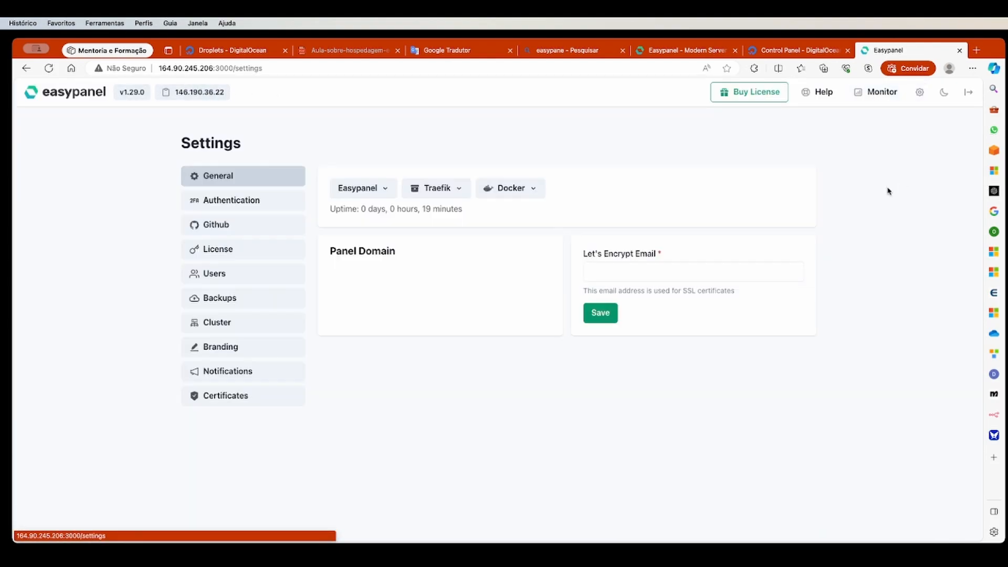
left_click(423, 295)
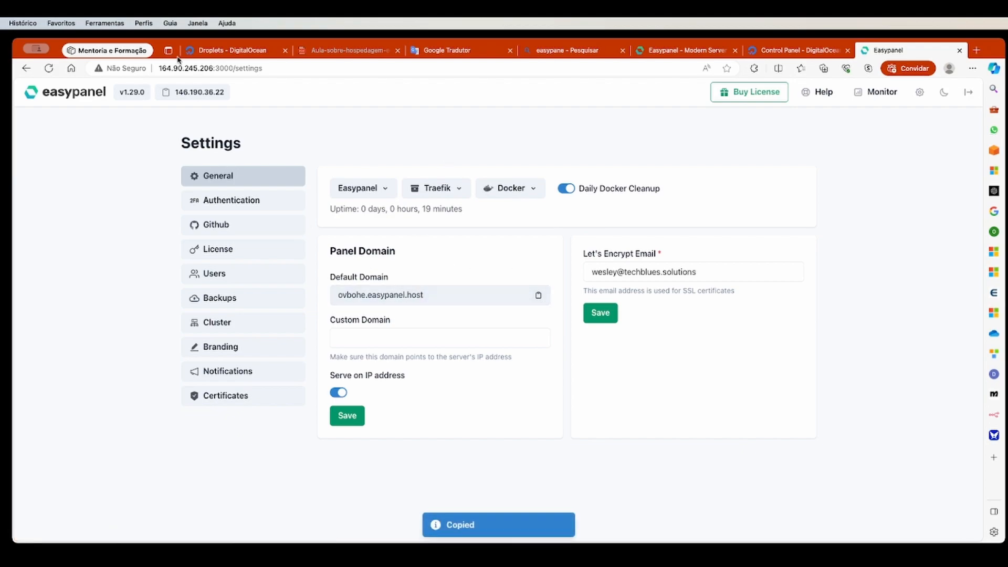
left_click(238, 70)
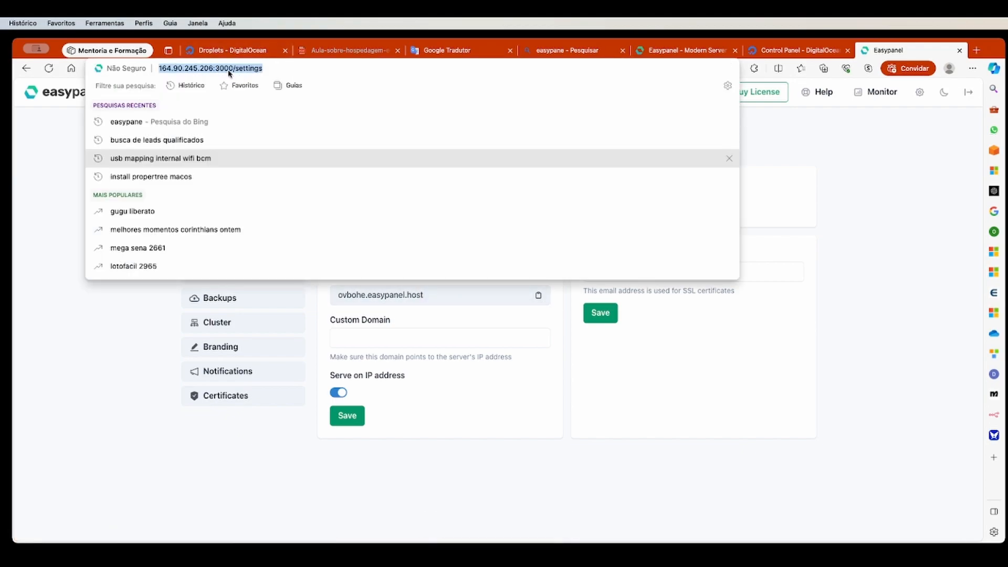
left_click(775, 383)
left_click(428, 295)
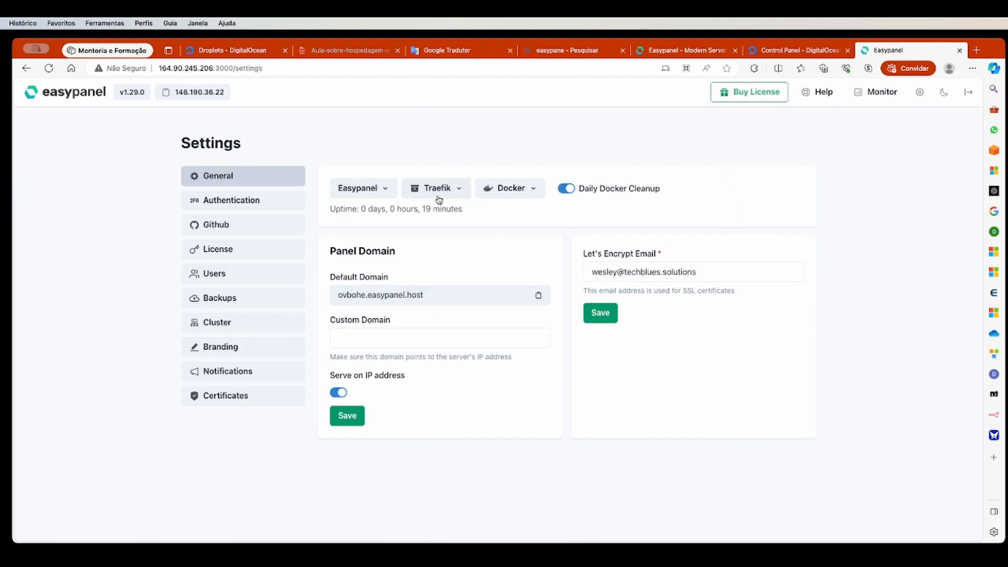
- Load the default domain ovbohe.easypanel.host in a new browser tab and compare it with the panel domain settings
left_click(976, 51)
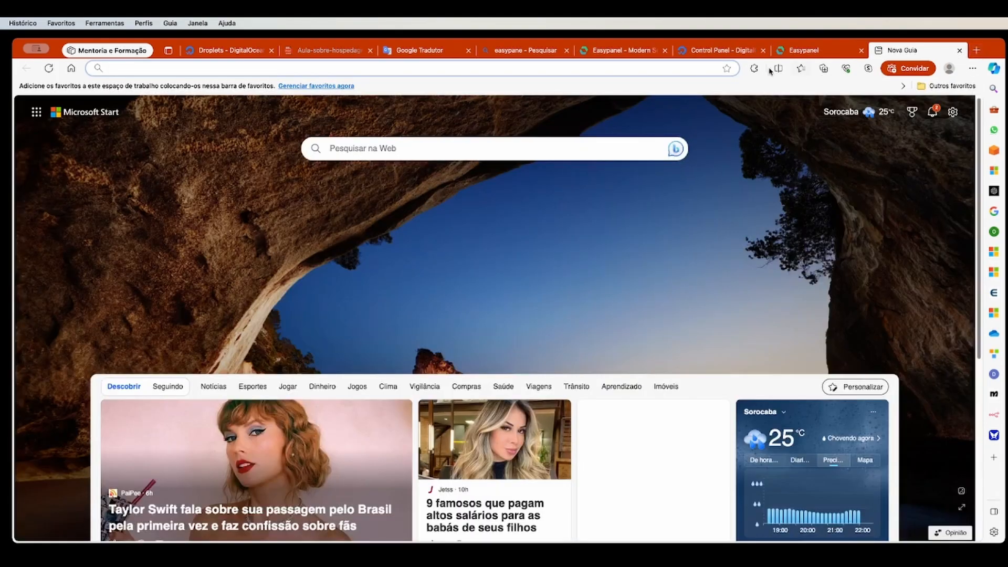
key("super+v")
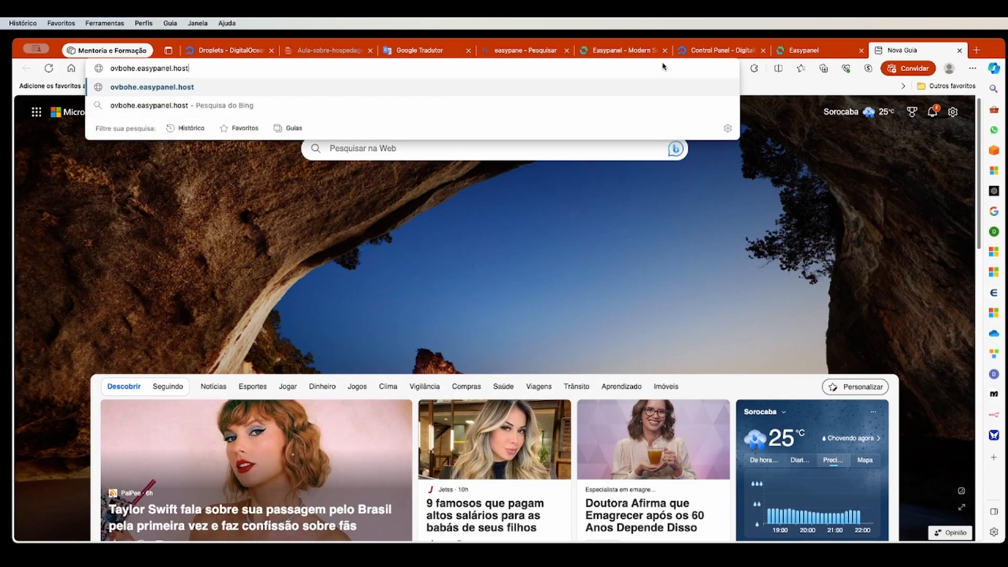
key("Return")
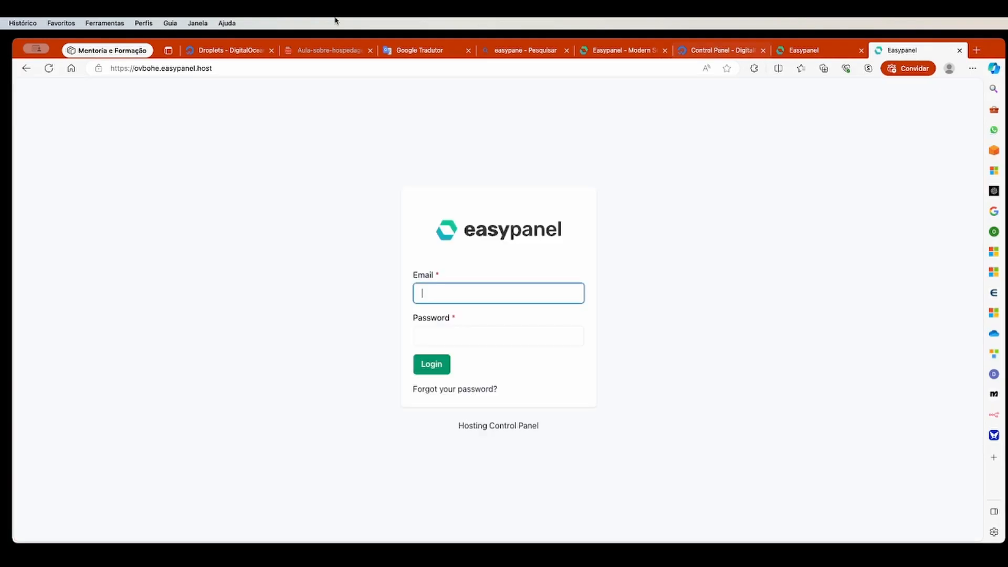
left_click(811, 50)
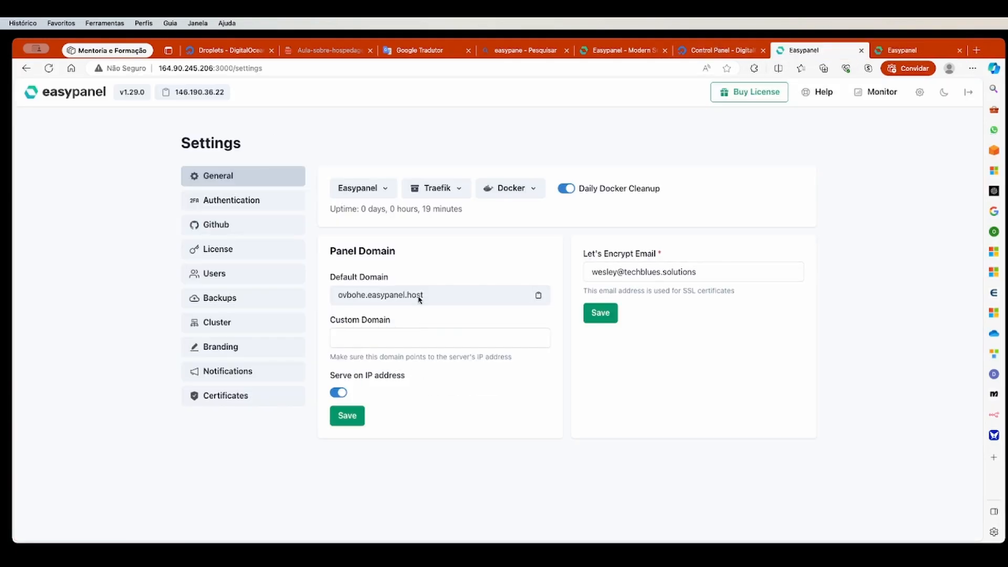
left_click(899, 50)
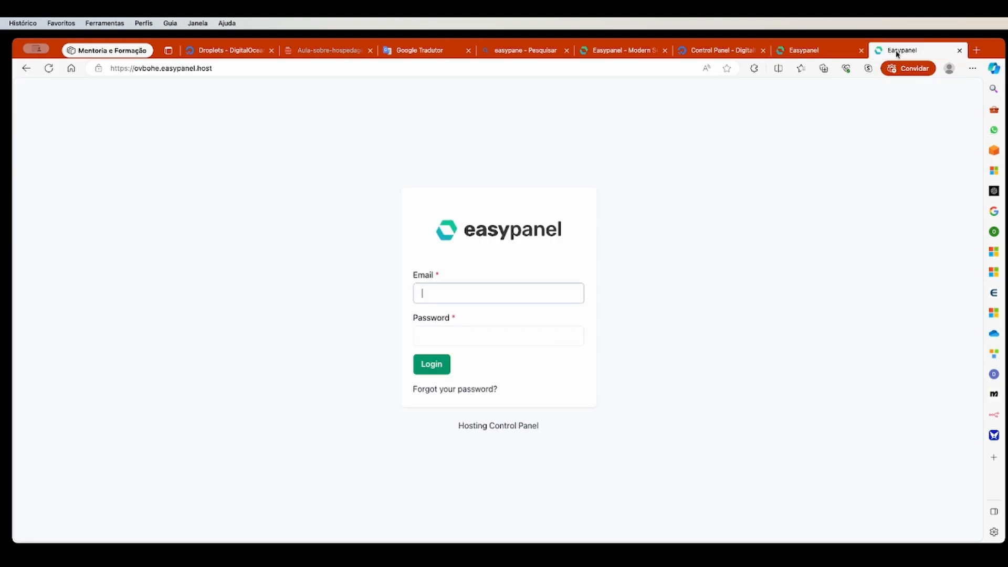